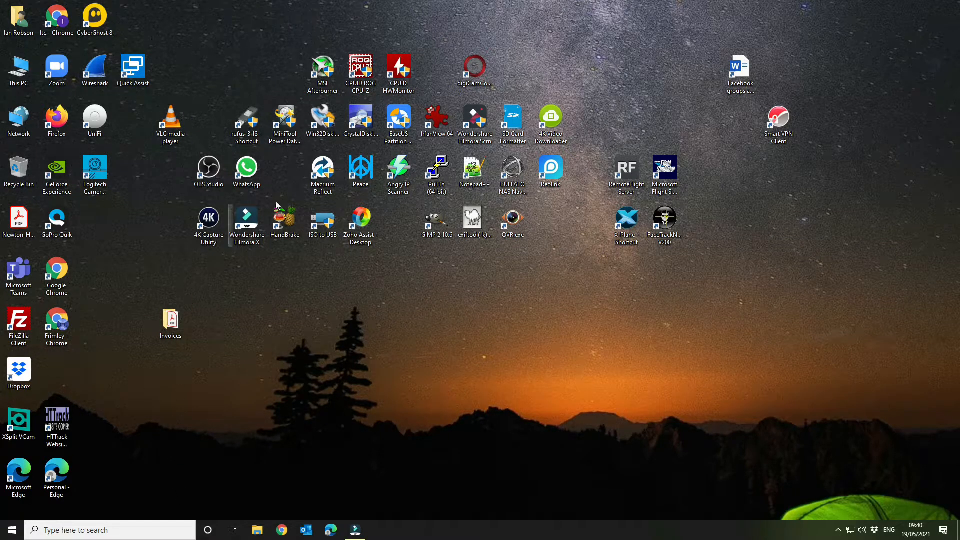
Step: Open Angry IP Scanner, dismiss its introduction and scan the IP range 192.168.0.1 to 192.168.0.255
double_click(398, 170)
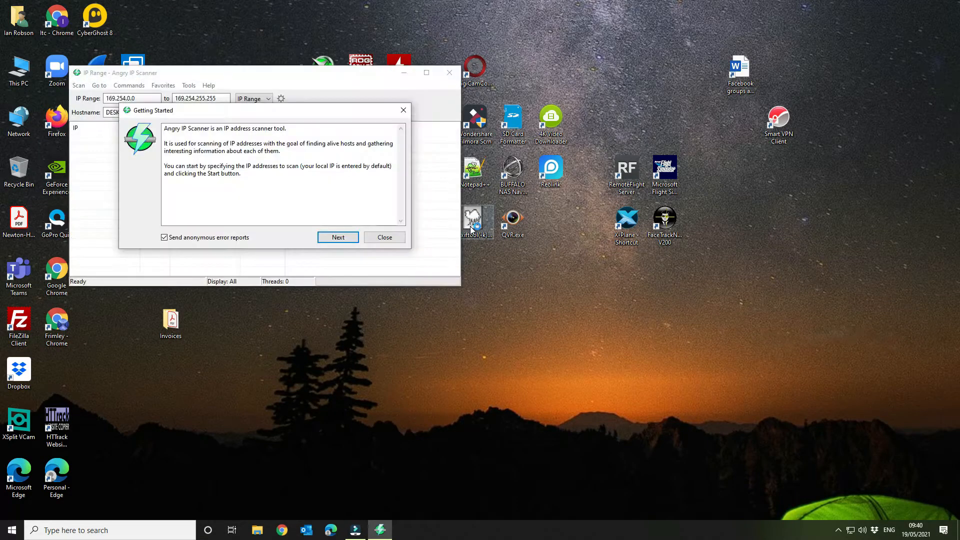
click(383, 238)
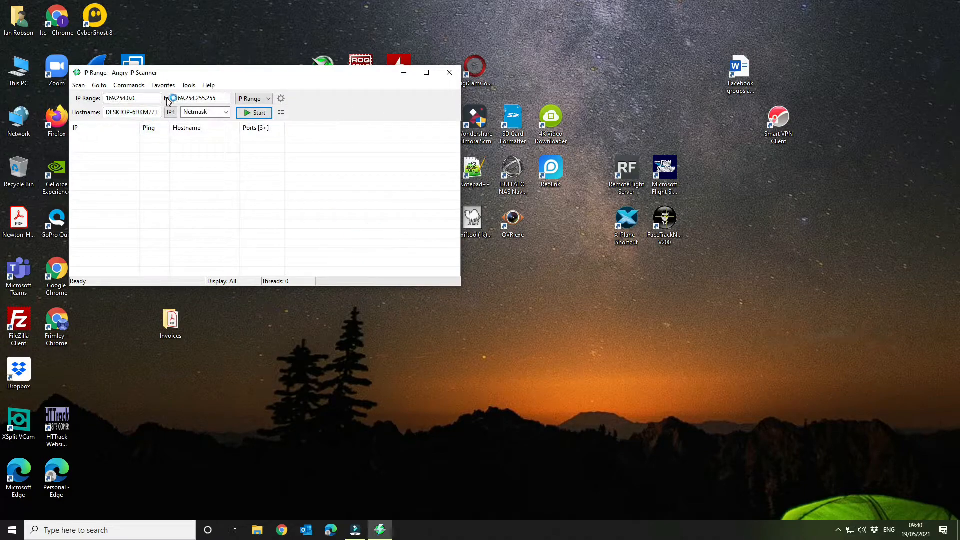
drag(146, 98, 48, 91)
text(192)
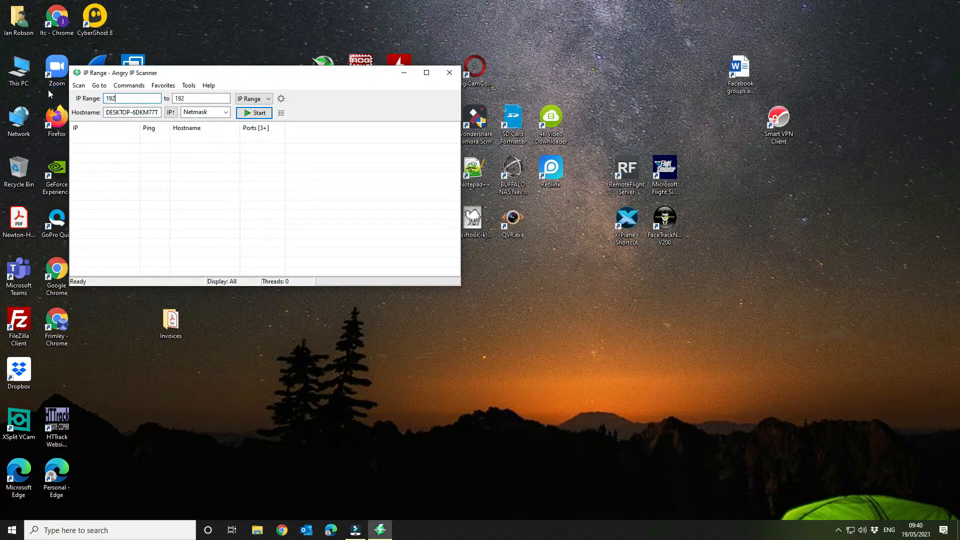
text(.168.0.1)
key(Tab)
text(55)
key(Return)
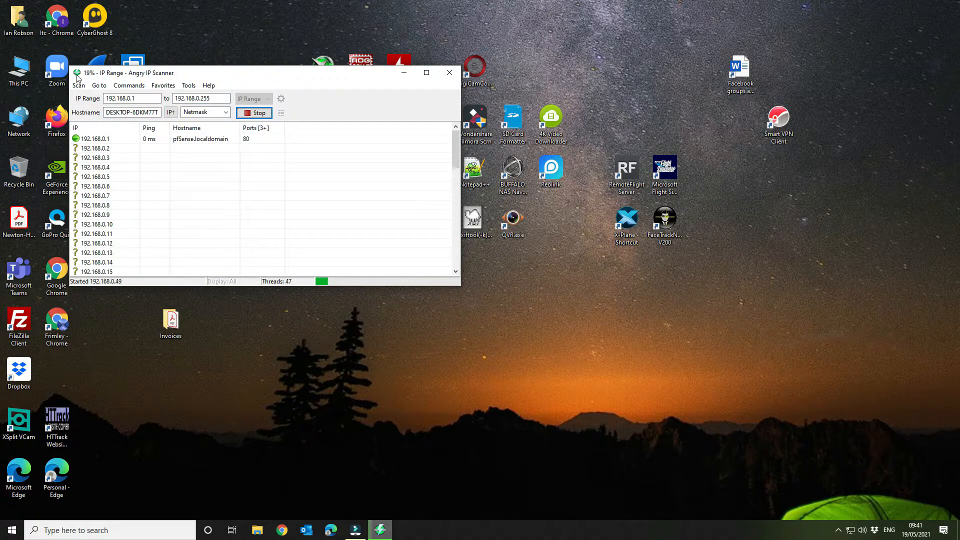
Step: Enlarge the scanner window to full height and allow the Java(TM) Platform SE binary through the firewall on private networks
double_click(384, 66)
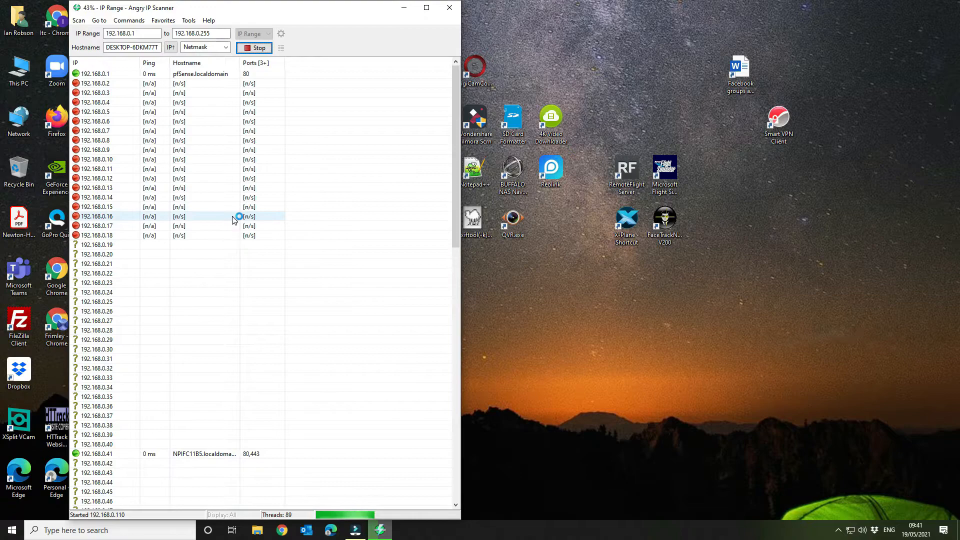
scroll(233, 220, down, 6)
scroll(233, 220, down, 7)
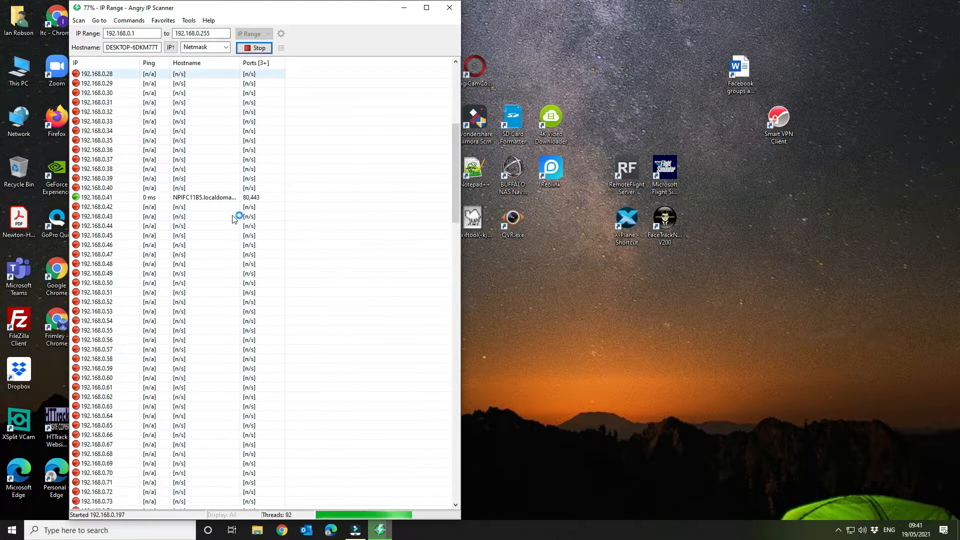
scroll(233, 220, down, 13)
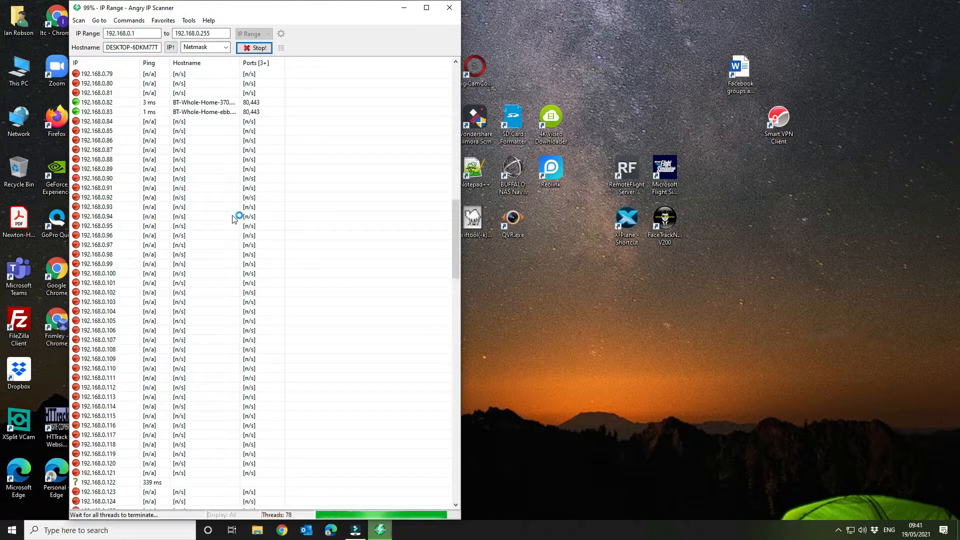
scroll(233, 221, down, 1)
click(537, 354)
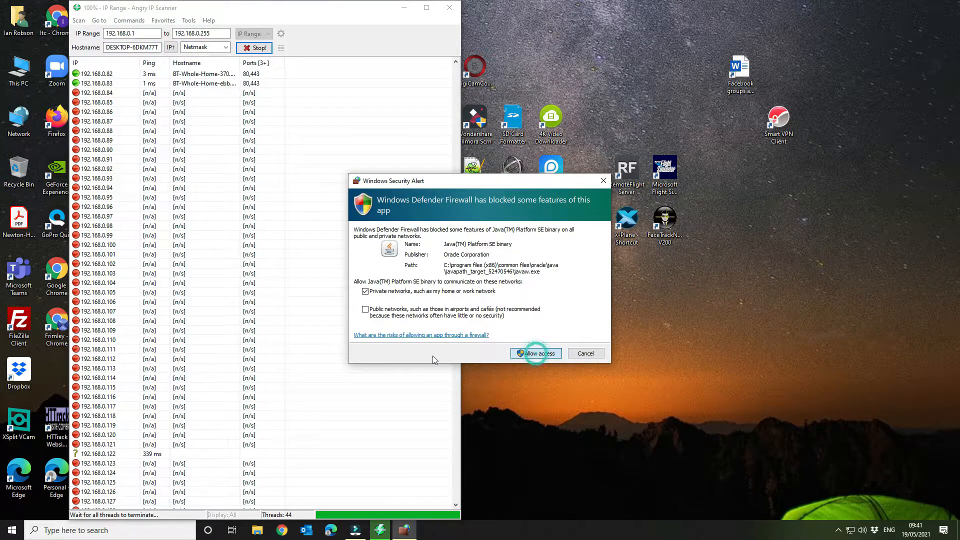
Step: Dismiss the scan summary and look through the results for the live host that could be the switch
scroll(272, 310, down, 4)
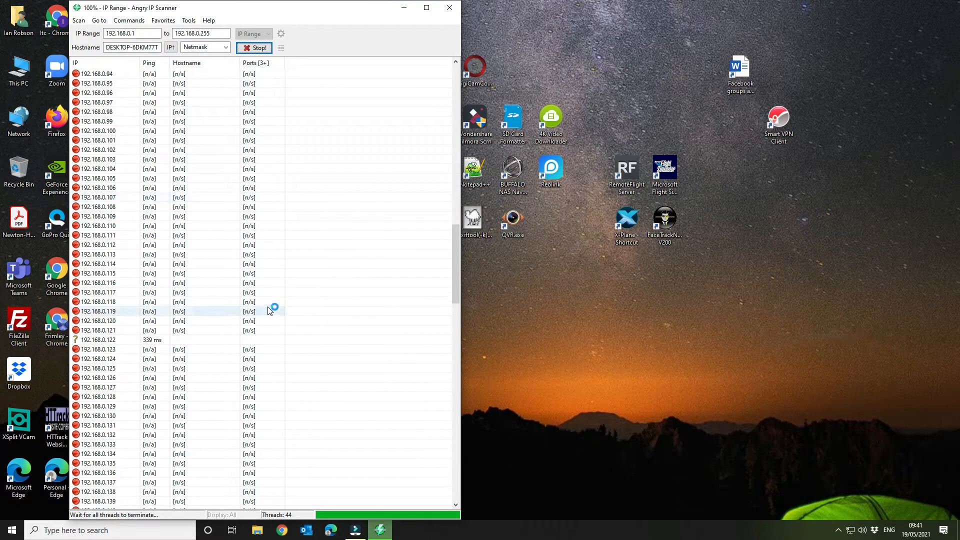
scroll(270, 311, down, 14)
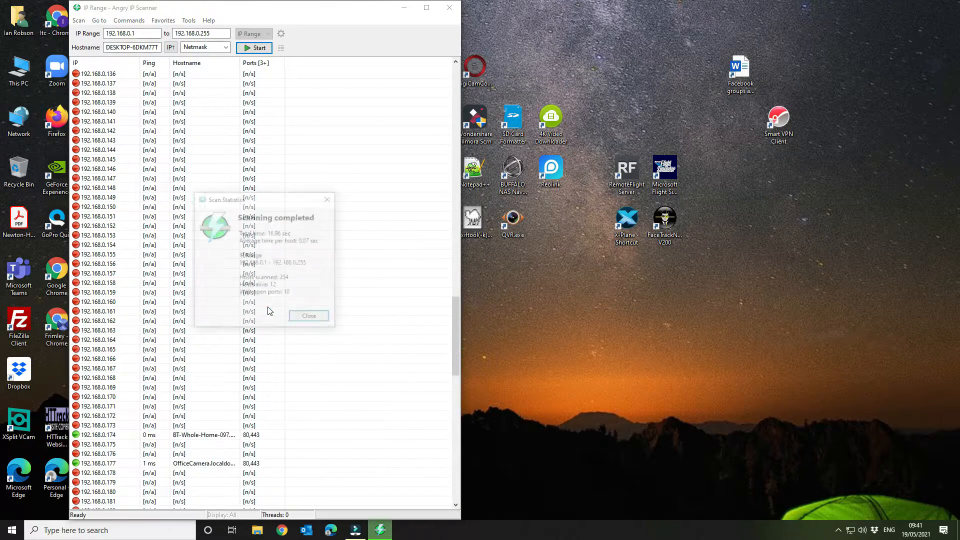
click(323, 321)
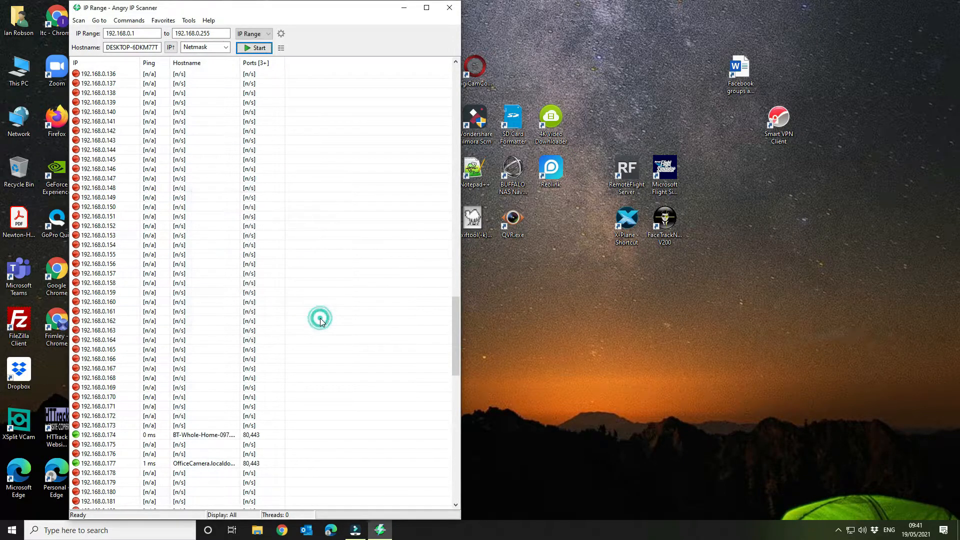
scroll(321, 323, down, 9)
scroll(321, 323, down, 15)
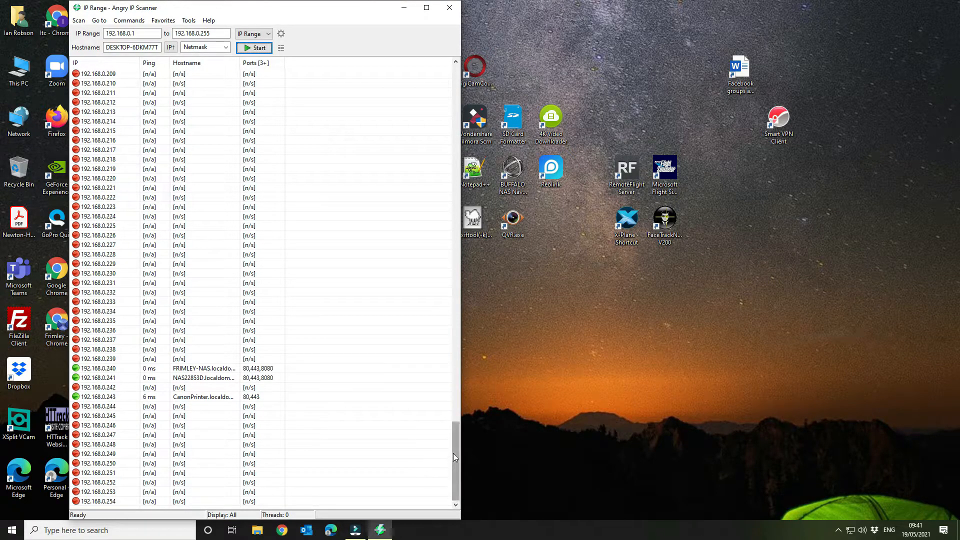
drag(453, 456, 420, 251)
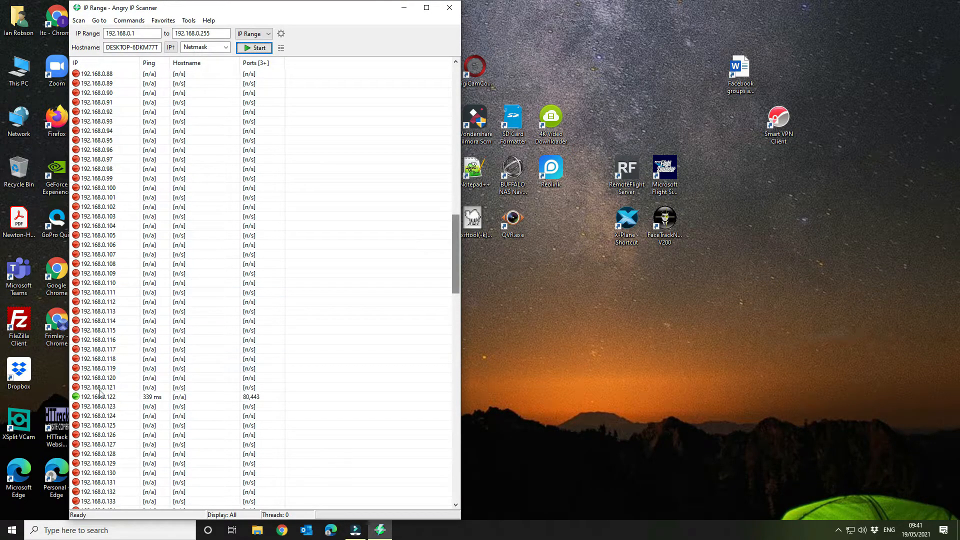
Step: Switch to Microsoft Edge, load the device page at 192.168.0.122 and close Angry IP Scanner
click(333, 531)
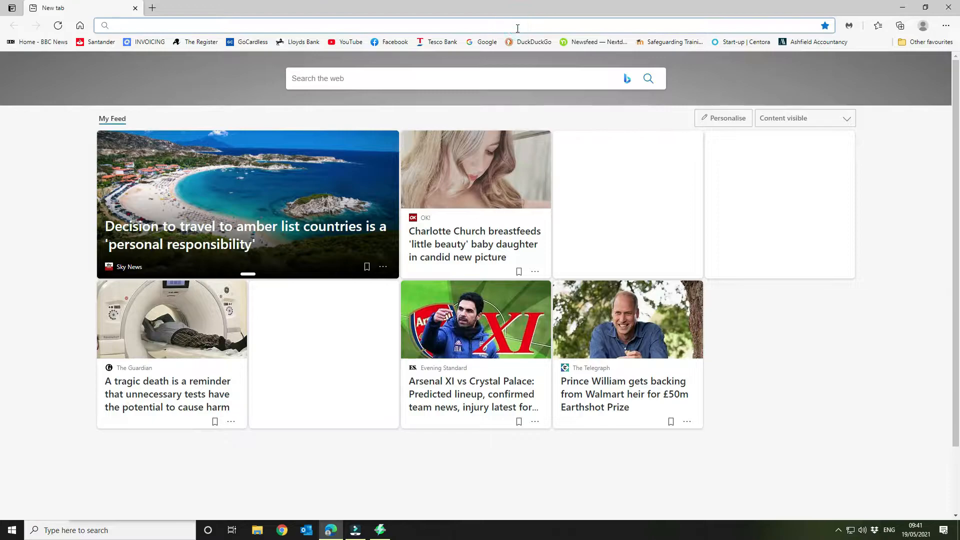
text(192.168.0.122)
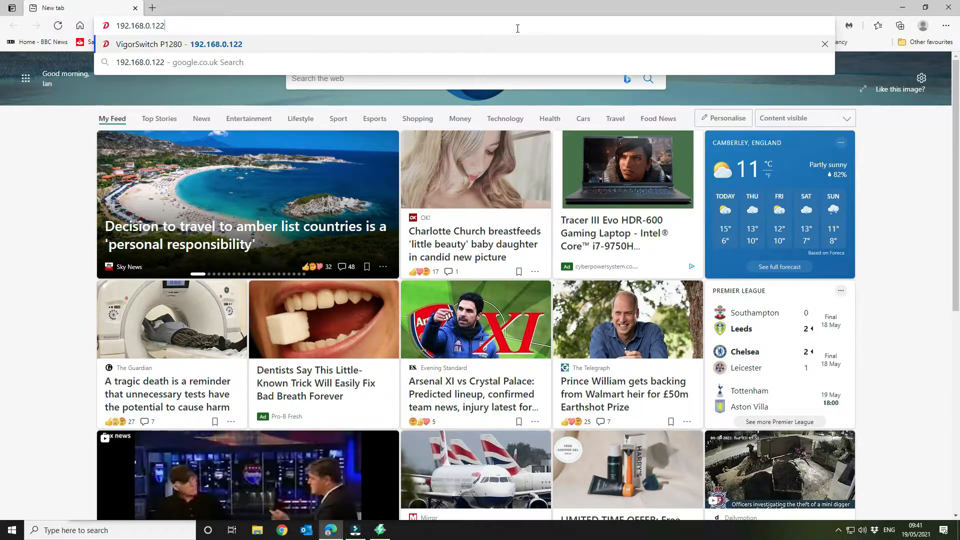
key(Return)
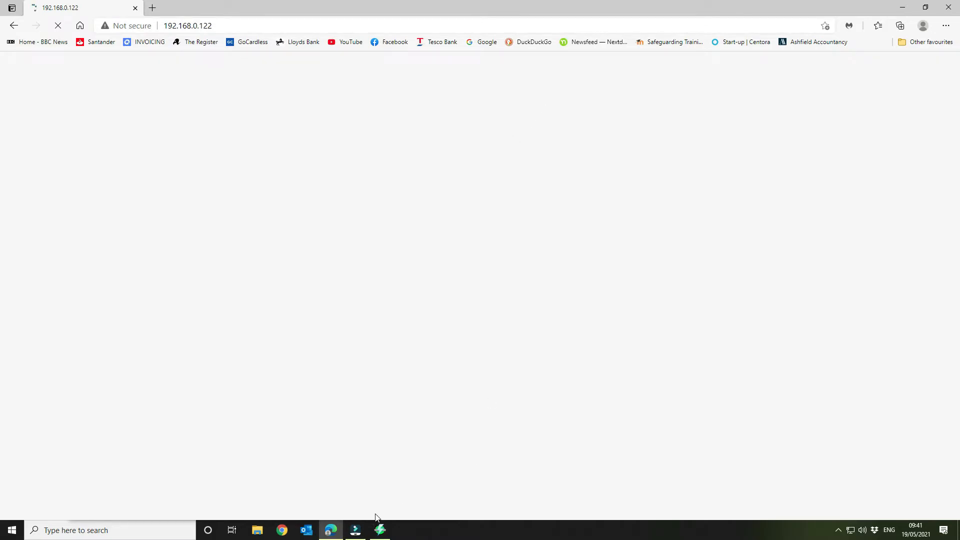
click(380, 529)
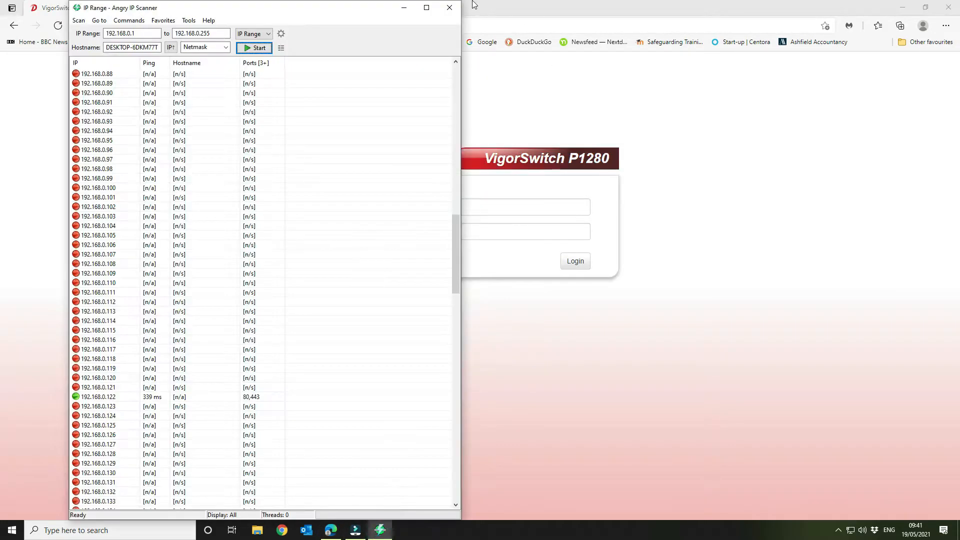
click(449, 7)
Step: Try to log in to the VigorSwitch P1280 as user admin with the account password
click(456, 202)
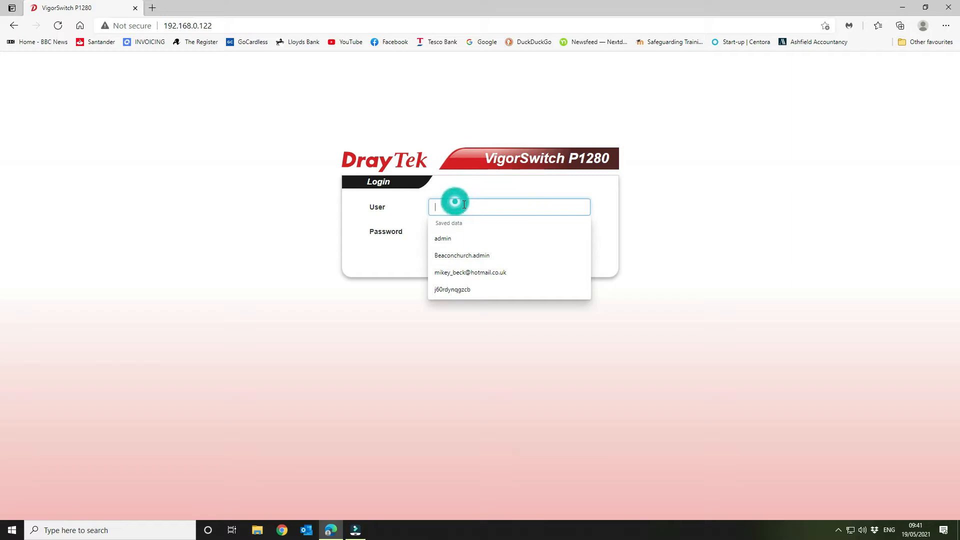
text(admin)
key(Tab)
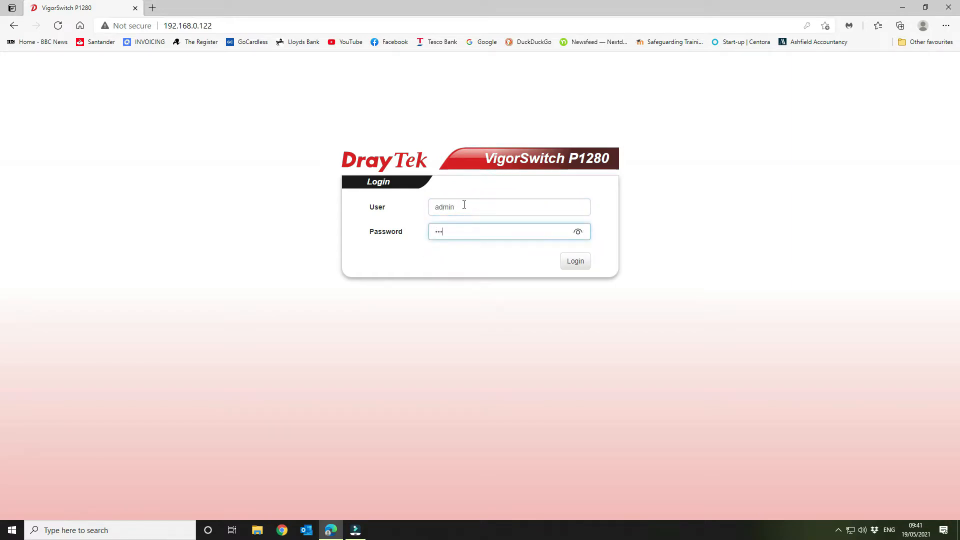
key(Return)
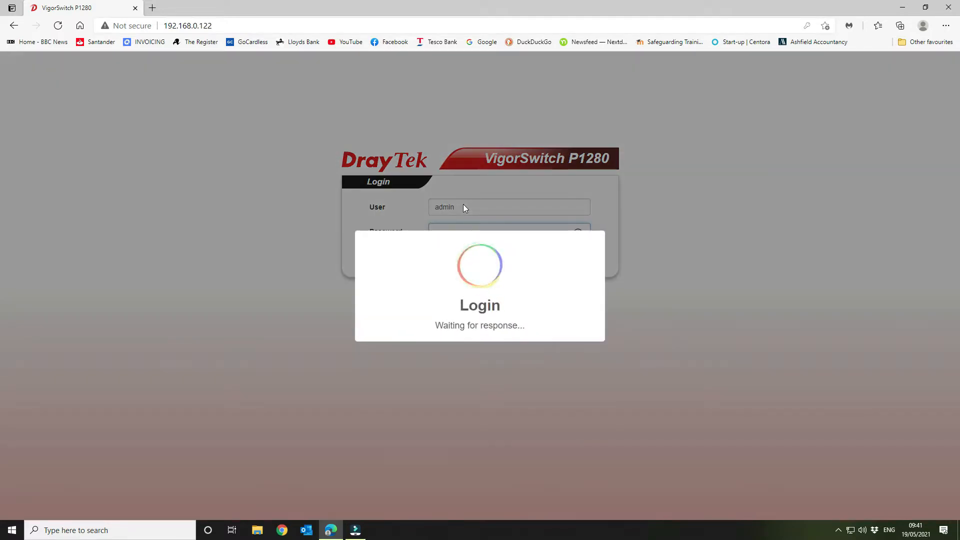
click(482, 353)
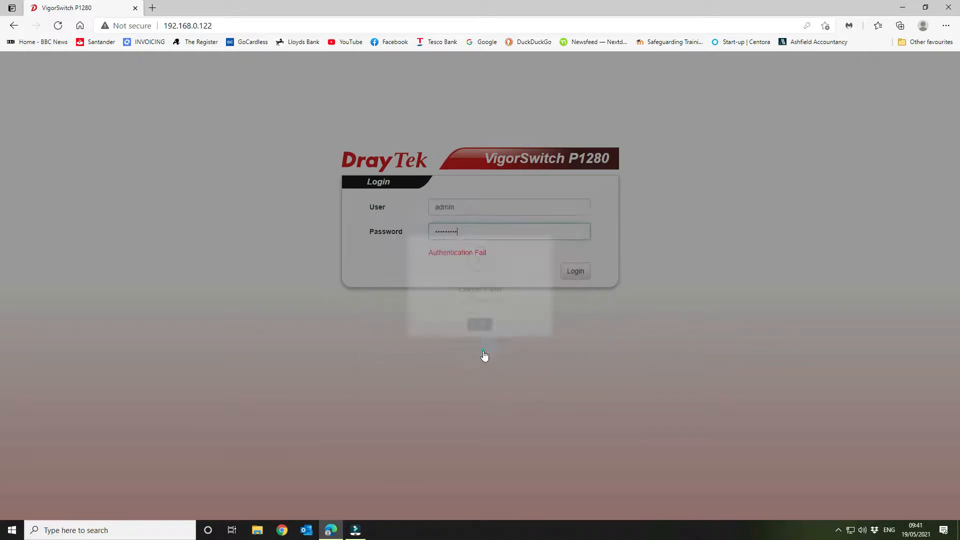
Step: Replace the entry in the password field with the correct account password and log in to the switch
double_click(471, 231)
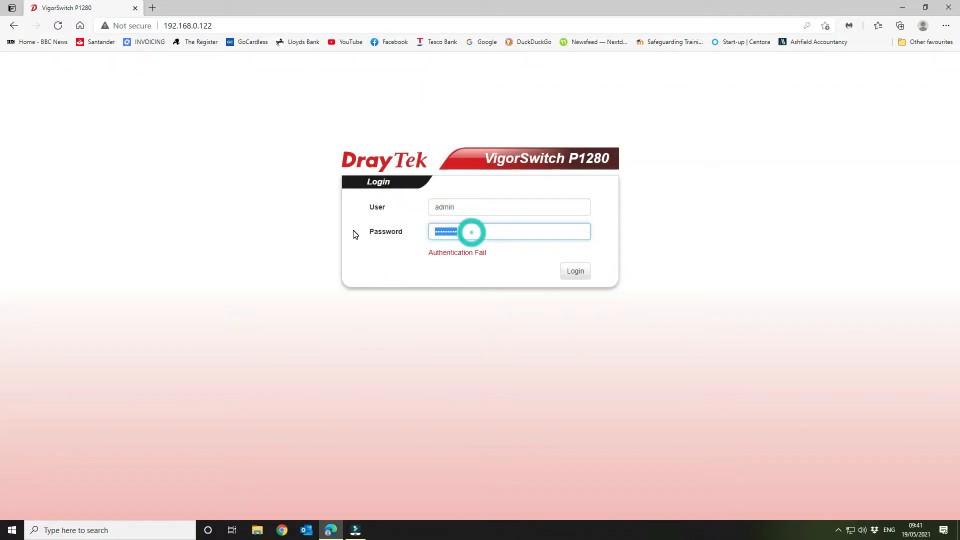
text(•••)
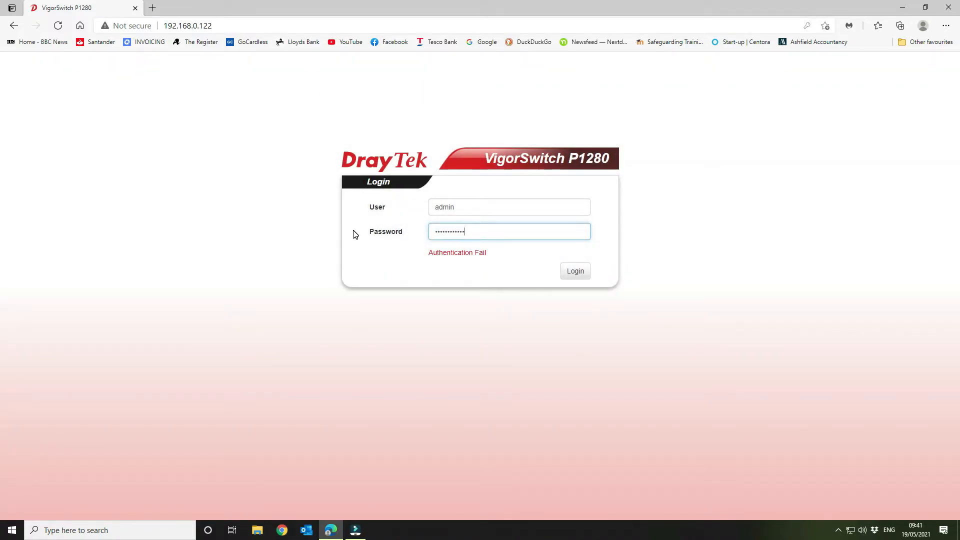
key(Return)
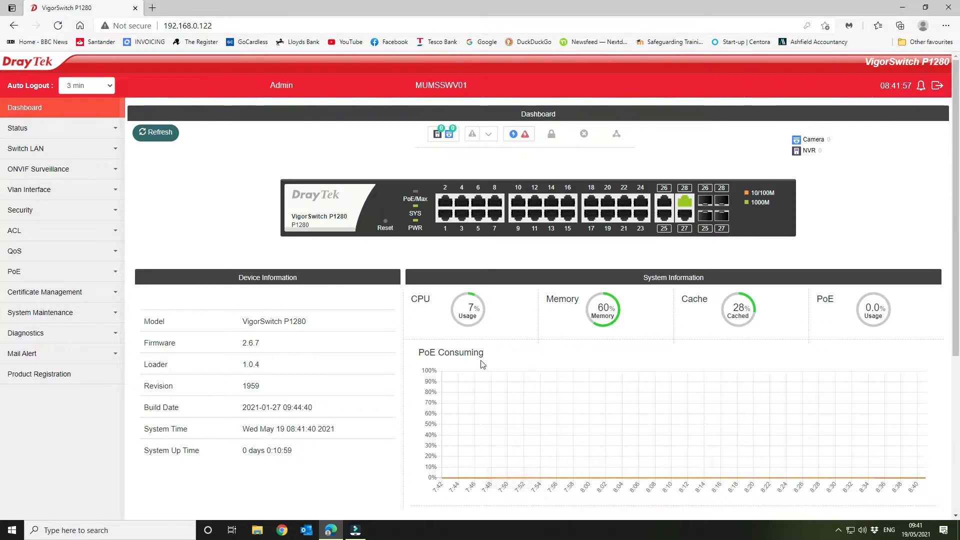
Step: Check the switch's firmware version in the dashboard's device information and open the Upgrade Manager page
scroll(482, 364, down, 4)
scroll(481, 364, down, 1)
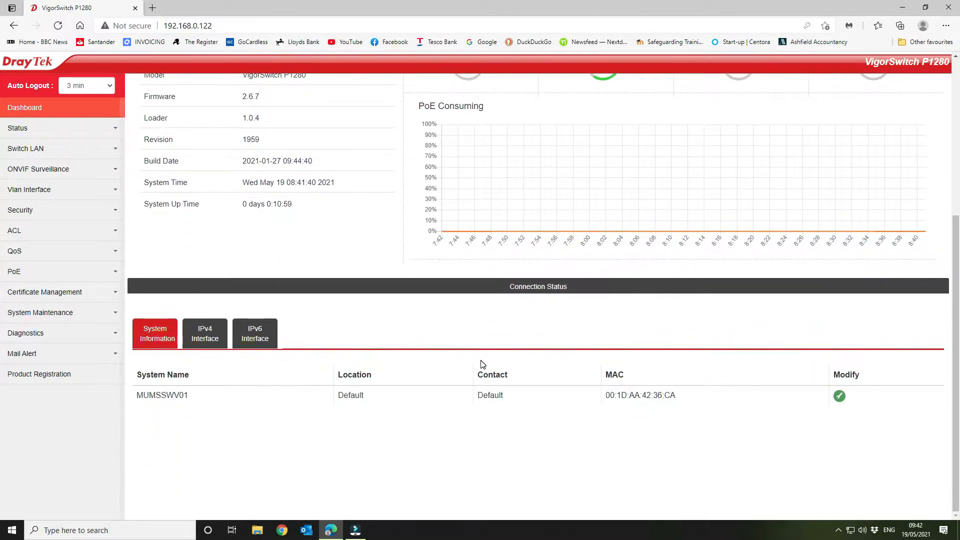
scroll(480, 364, up, 5)
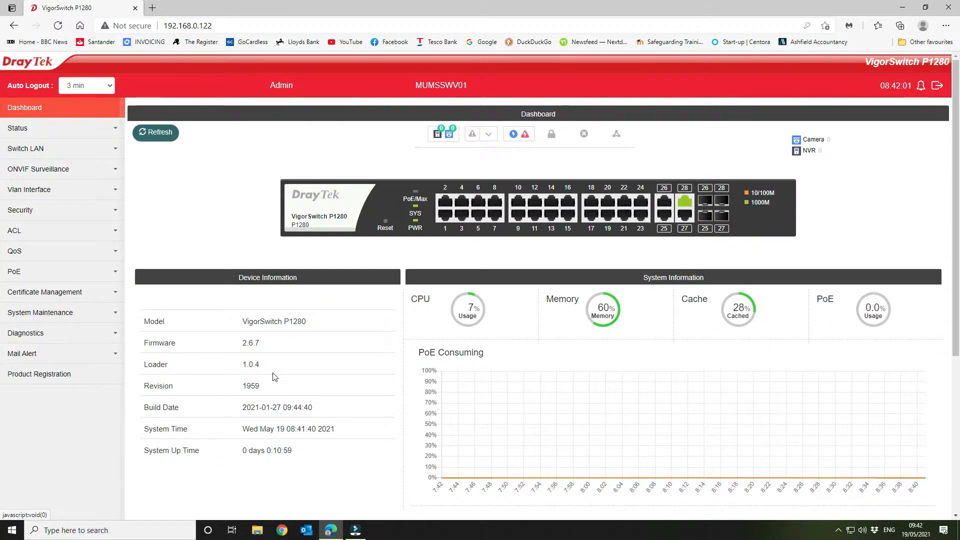
drag(242, 347, 264, 349)
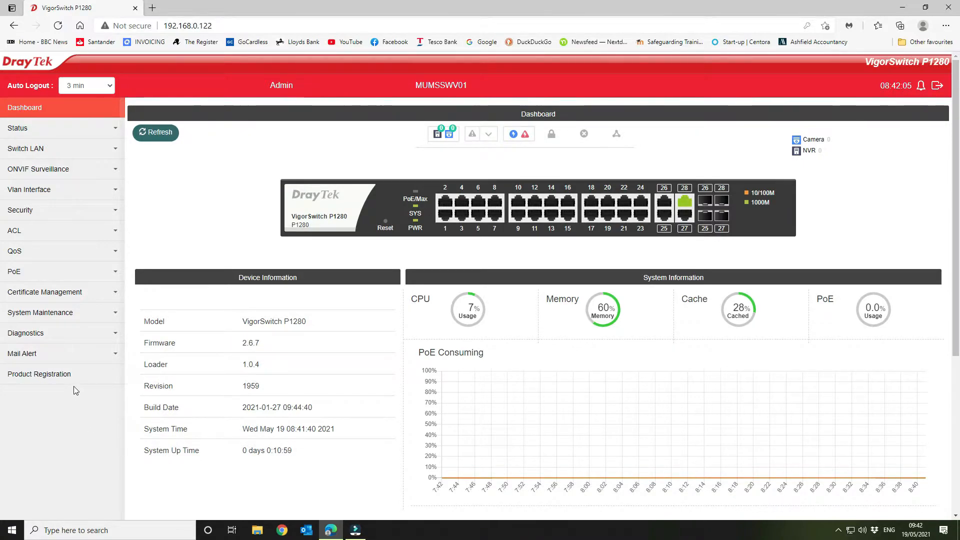
click(60, 314)
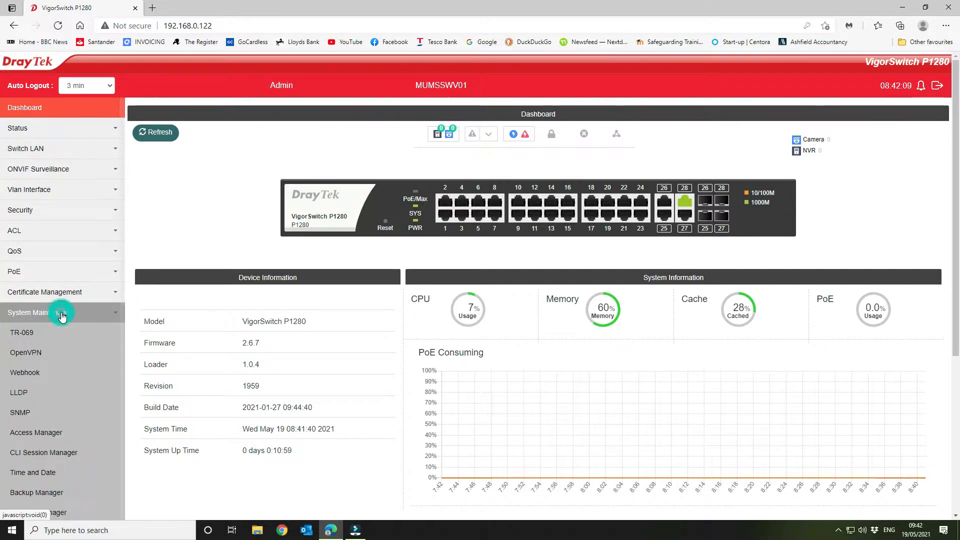
scroll(82, 400, down, 2)
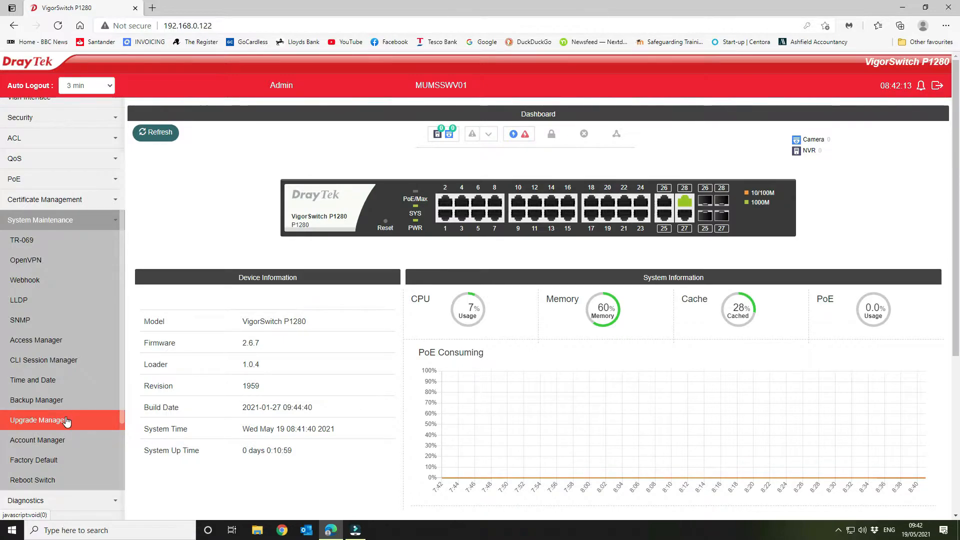
click(67, 422)
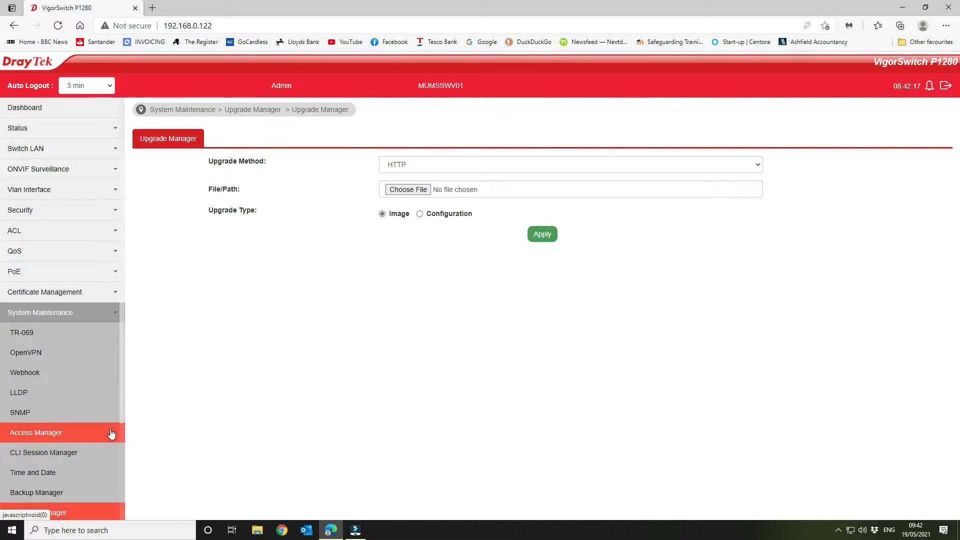
scroll(111, 433, down, 4)
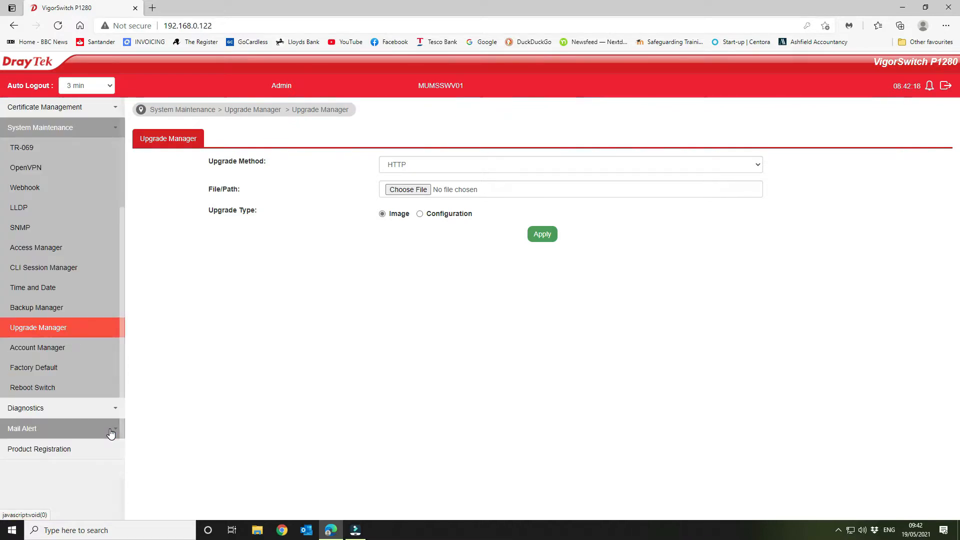
Step: Search the web for "draytek firmware" in a new browser tab
click(154, 9)
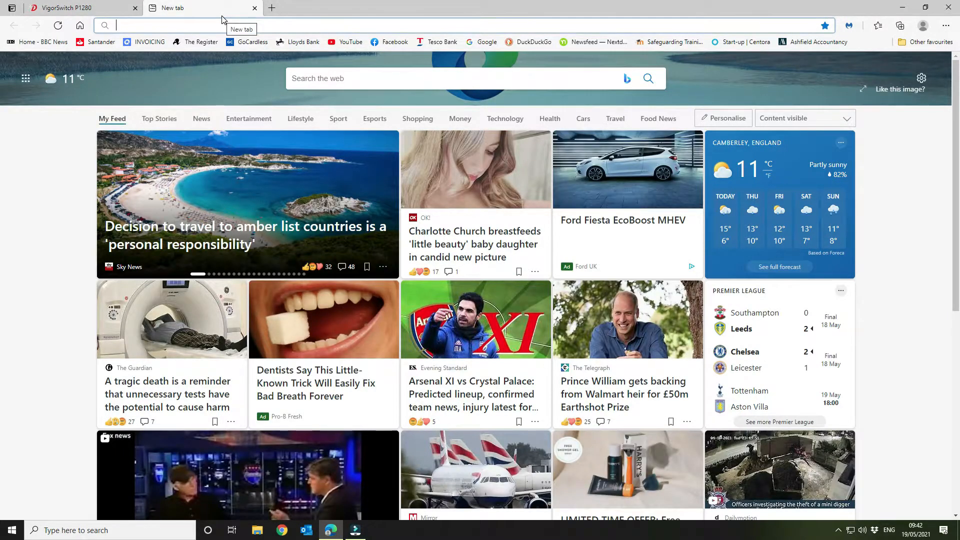
text(draytek fire)
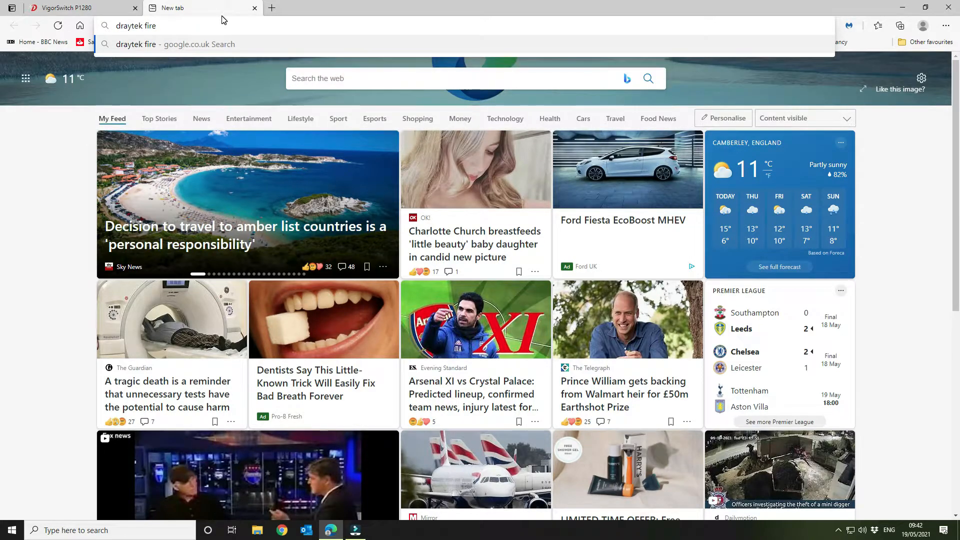
key(BackSpace)
text(ma)
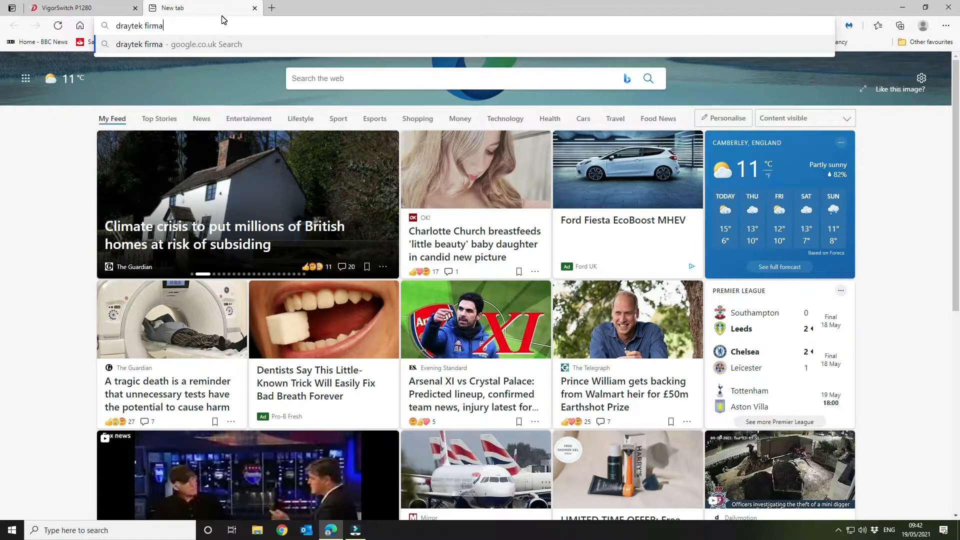
key(BackSpace)
text(ware)
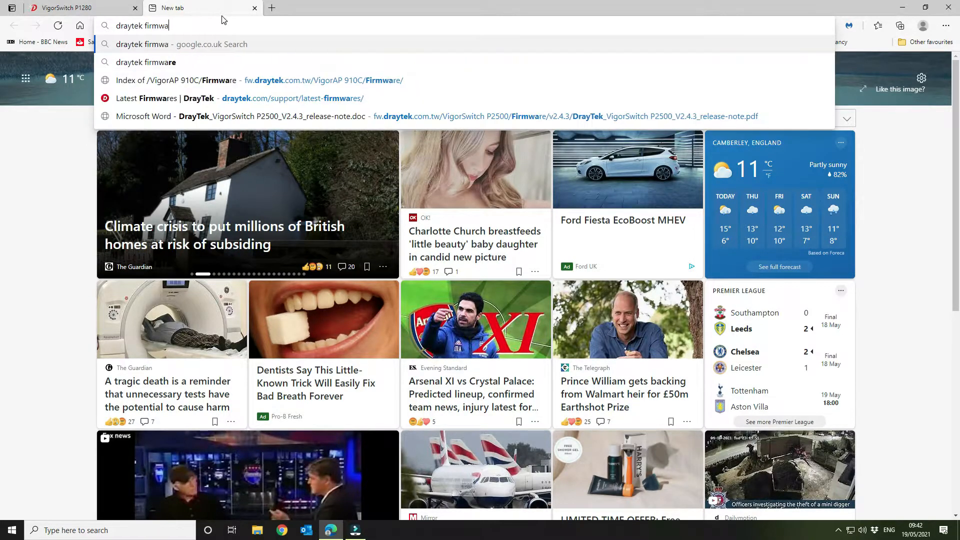
key(Return)
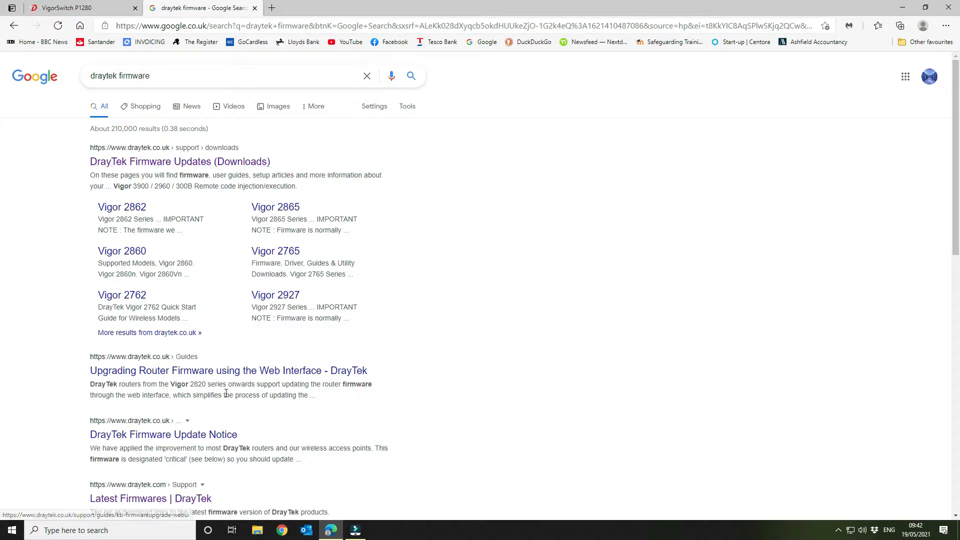
Step: Open the "Latest Firmwares | DrayTek" search result in a new tab and switch to it
scroll(226, 394, down, 3)
right_click(189, 361)
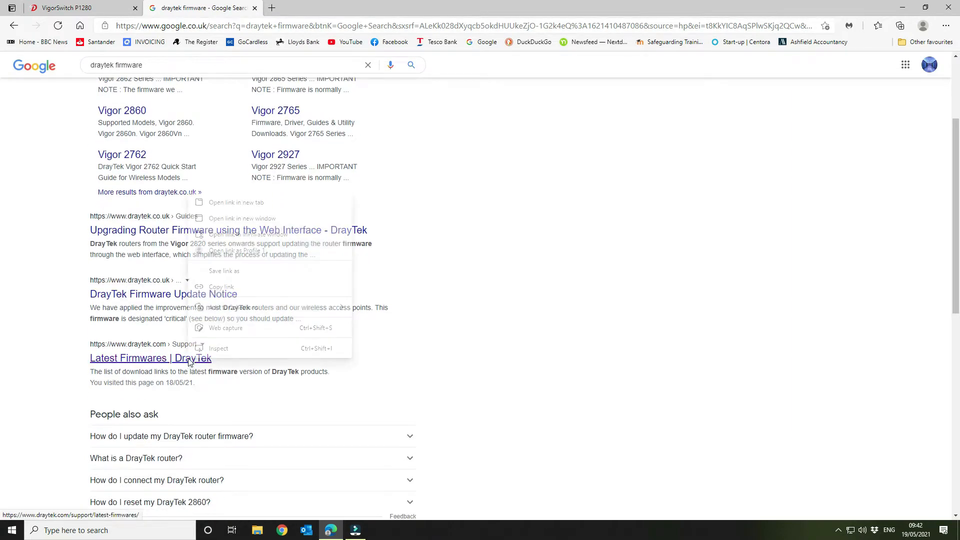
click(247, 203)
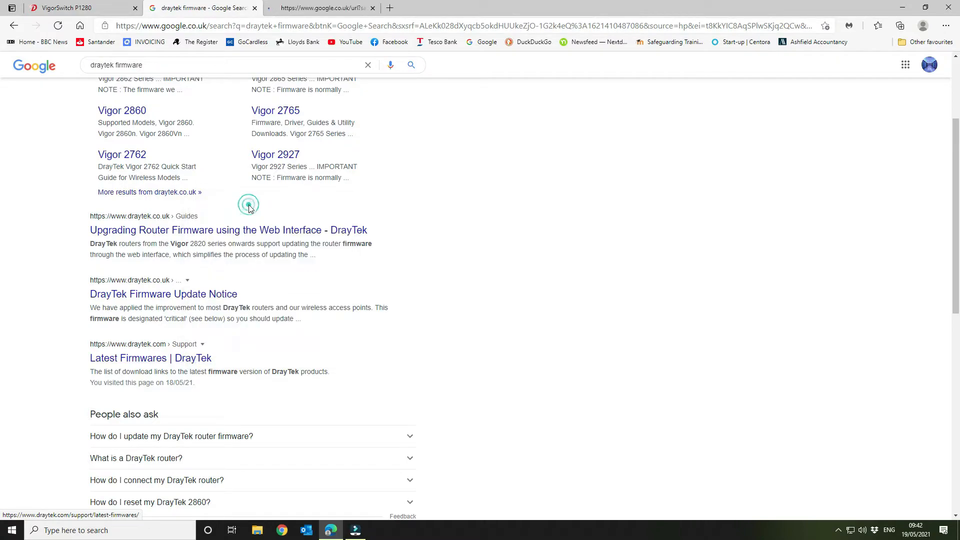
click(349, 6)
Step: Accept the cookie notice on the latest firmwares page and open the DrayTek FTP site for older models
scroll(503, 251, down, 15)
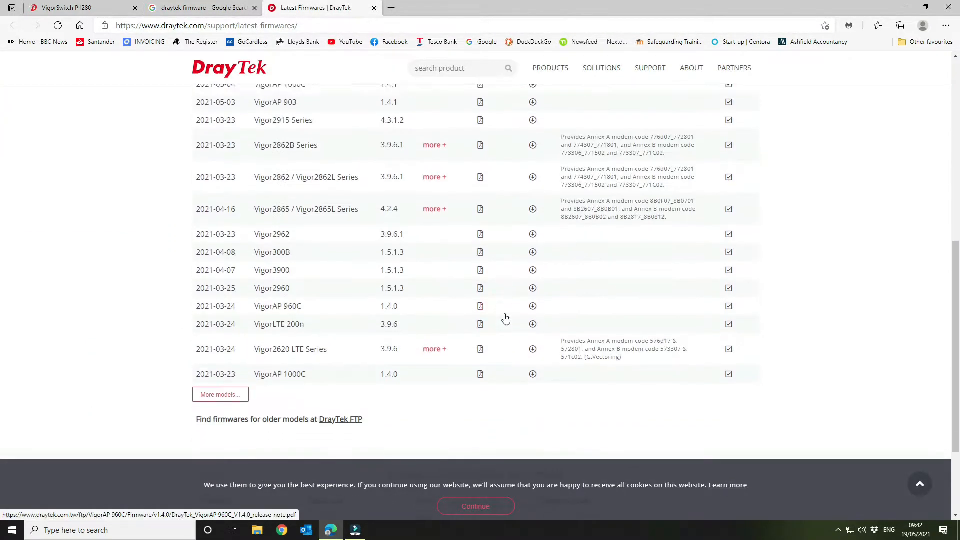
click(494, 510)
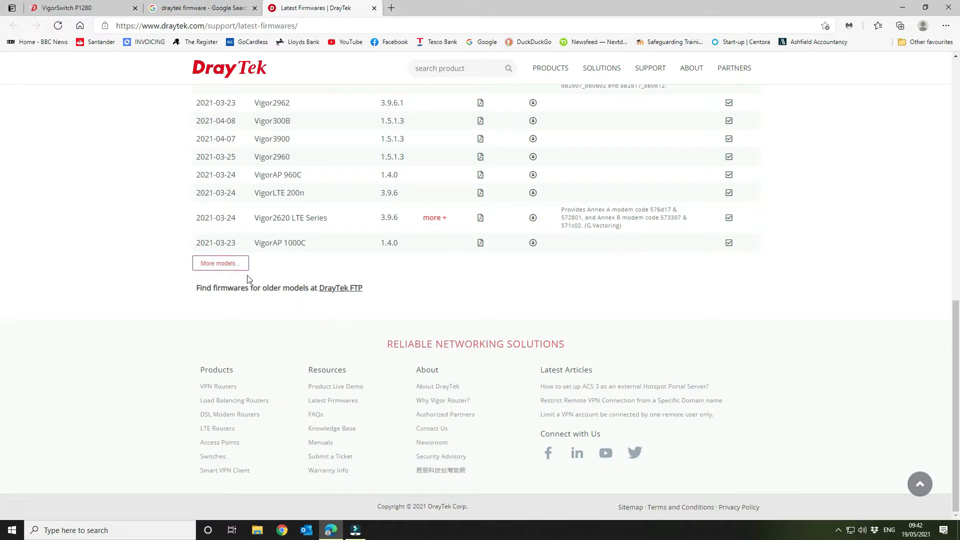
click(358, 290)
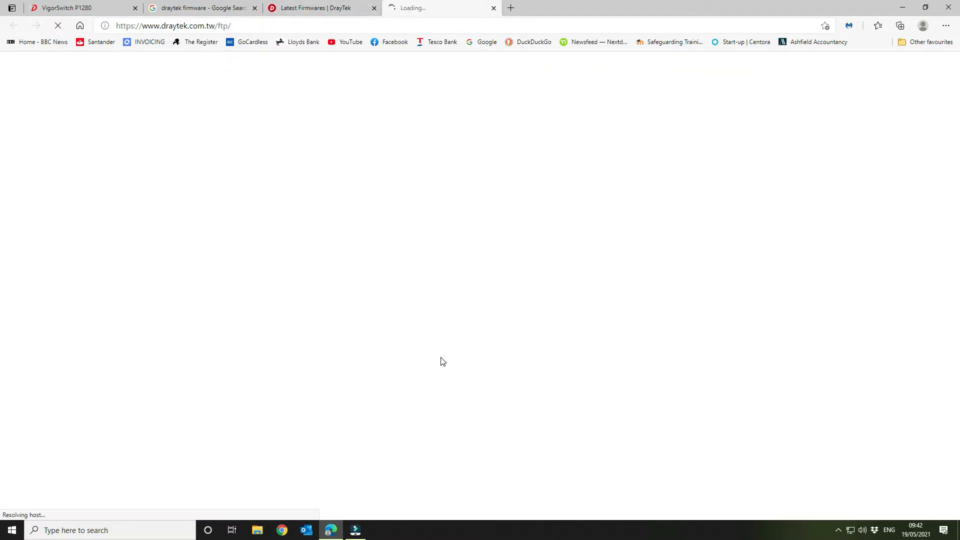
Step: Find the VigorSwitch P1280 folder in the DrayTek firmware index and open it
scroll(101, 343, down, 12)
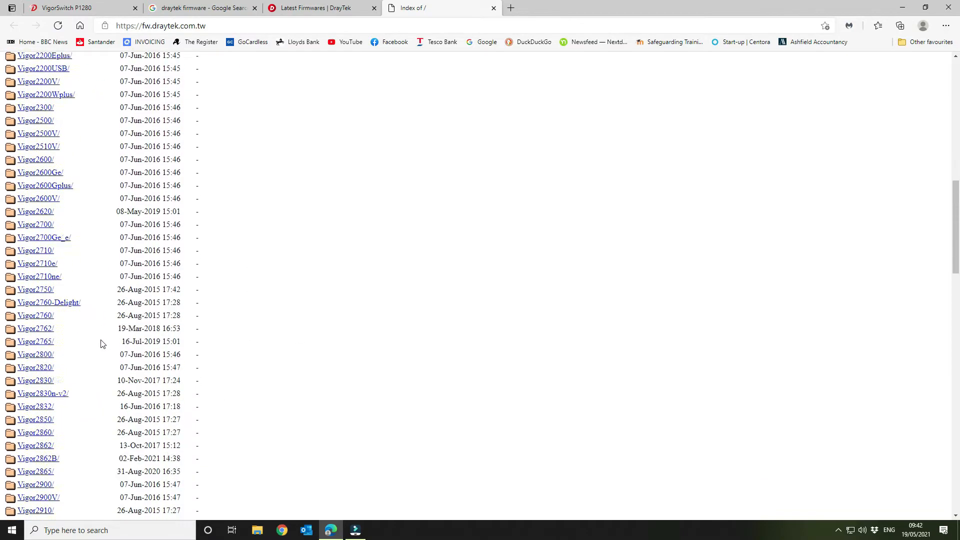
scroll(100, 343, down, 15)
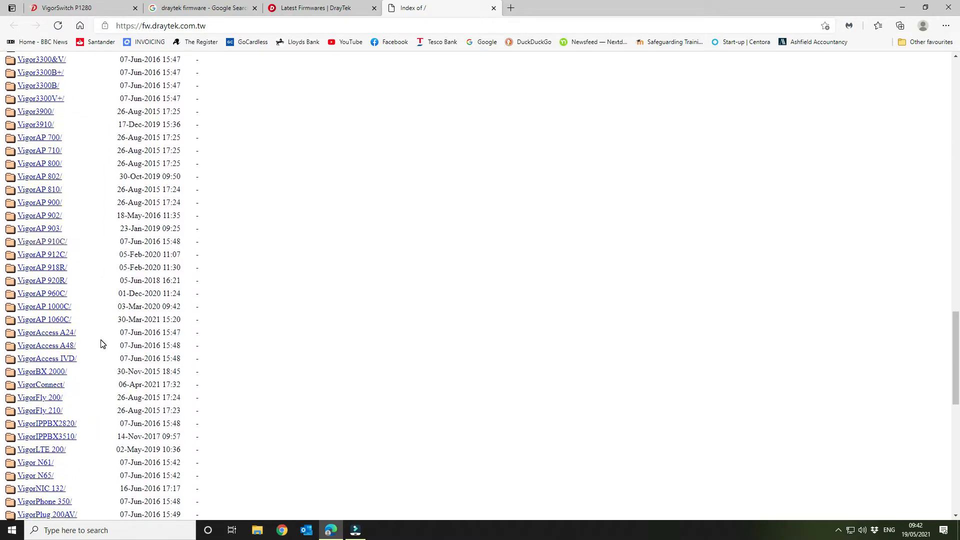
scroll(100, 343, down, 8)
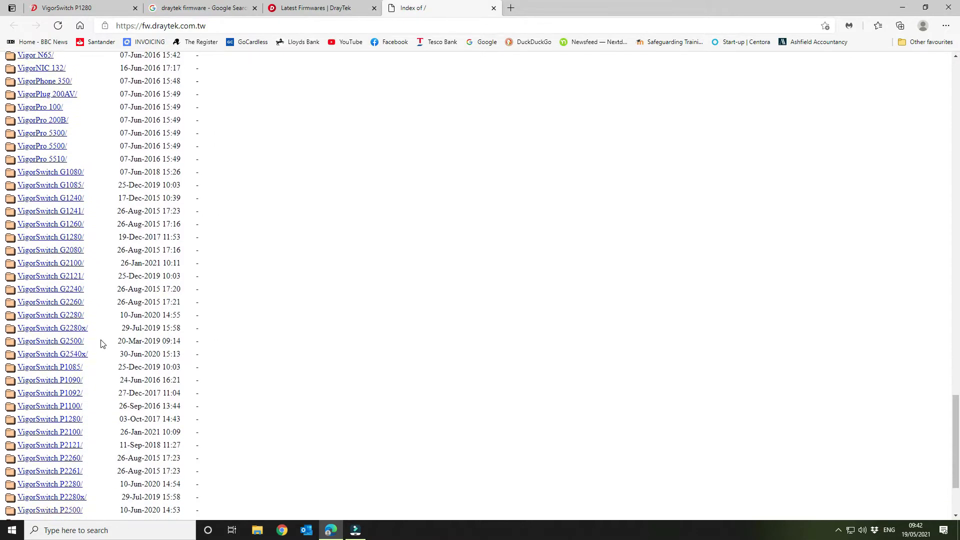
scroll(101, 343, down, 3)
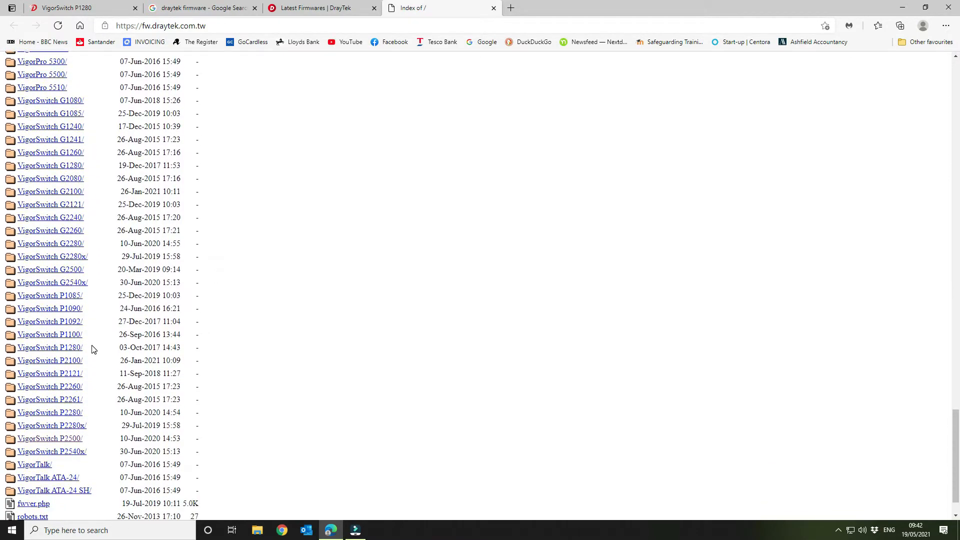
click(72, 352)
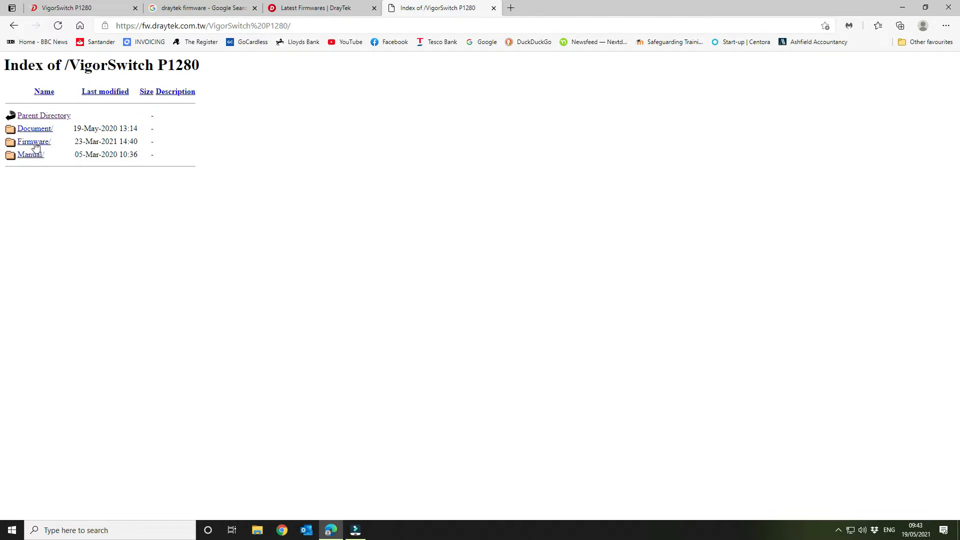
Step: Download VigorSwitch P1280_v2.4.3.zip from the switch's Firmware/v2.4.3 directory and show the file in its download folder
click(35, 145)
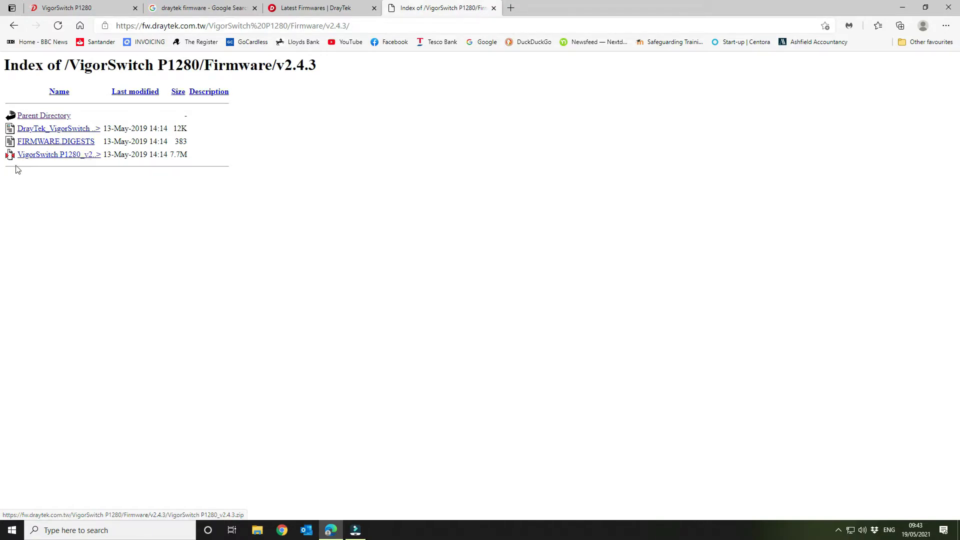
click(50, 157)
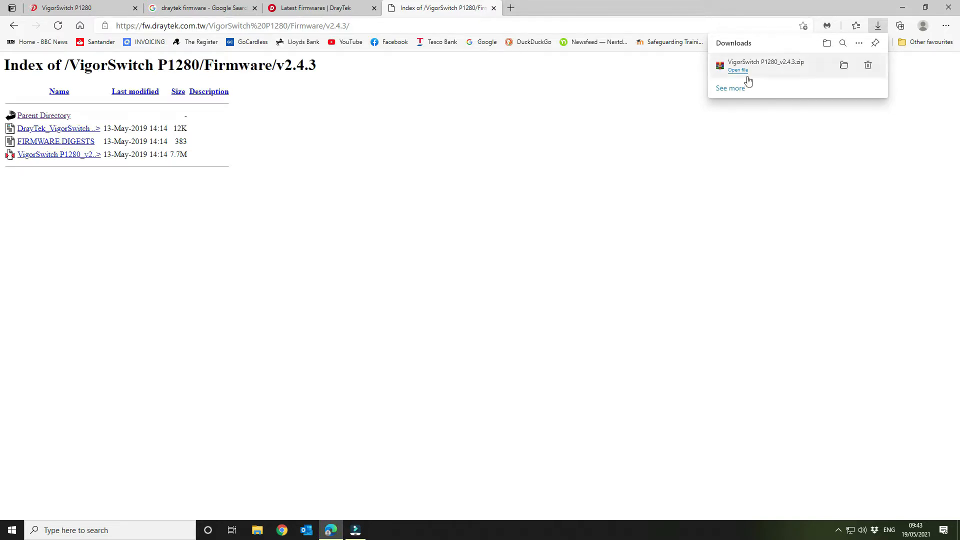
click(843, 65)
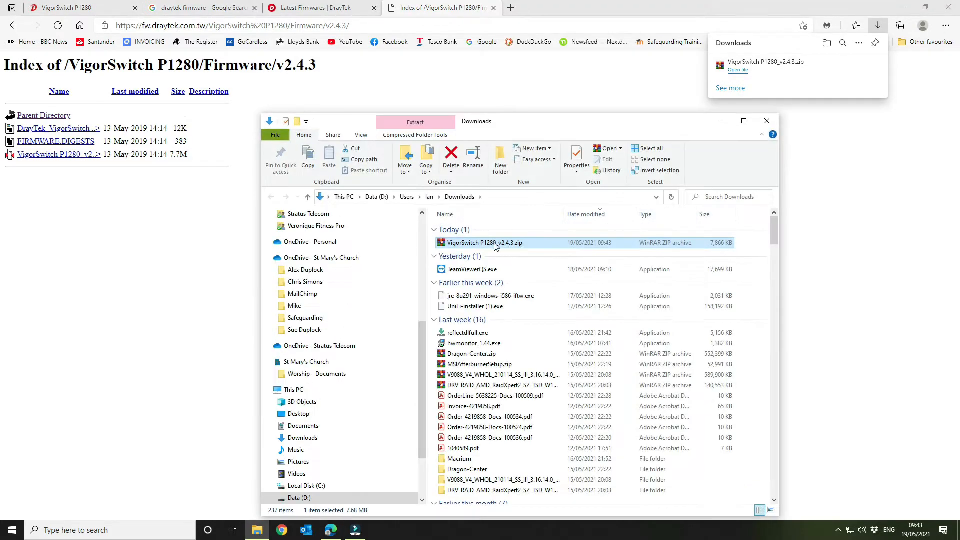
right_click(452, 248)
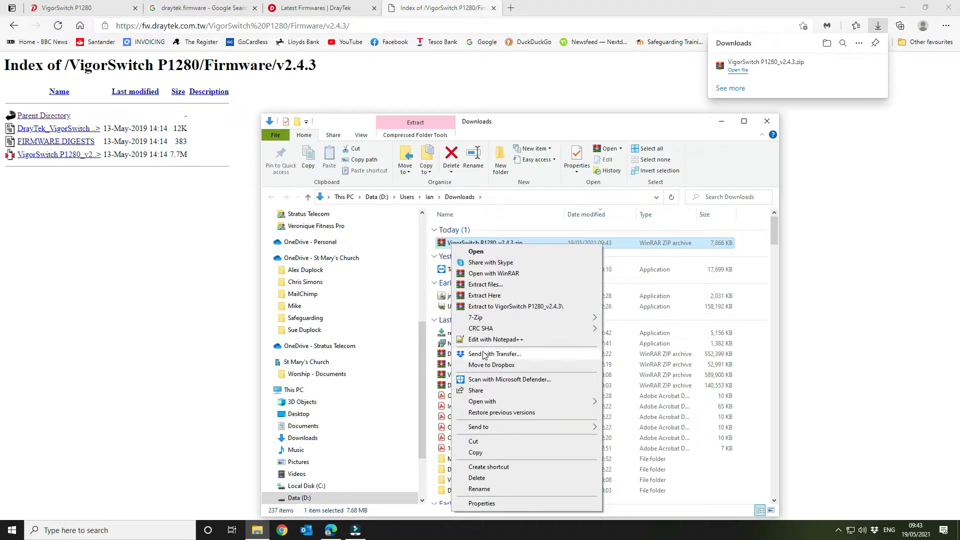
double_click(444, 245)
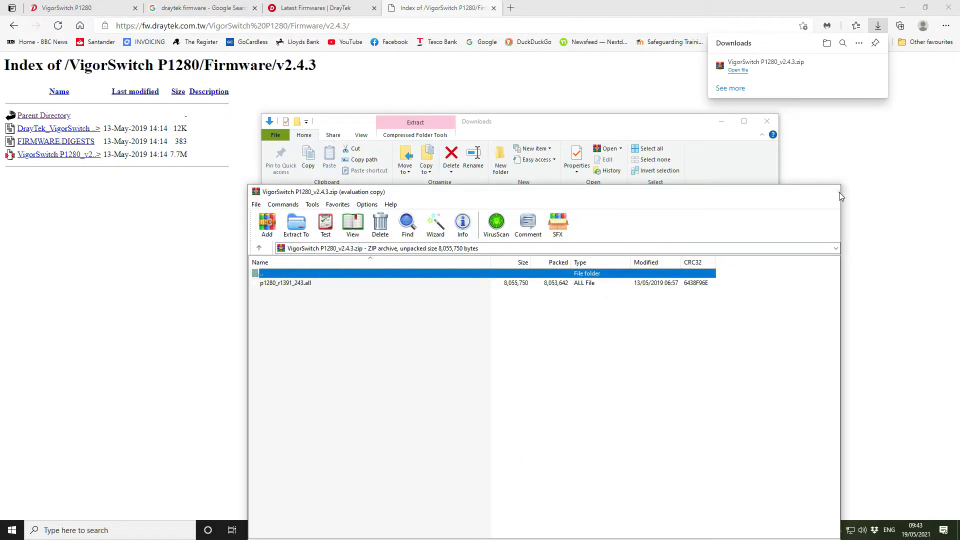
click(829, 192)
Step: Extract the downloaded firmware archive into a VigorSwitch P1280_v2.4.3 folder and open that folder
right_click(456, 244)
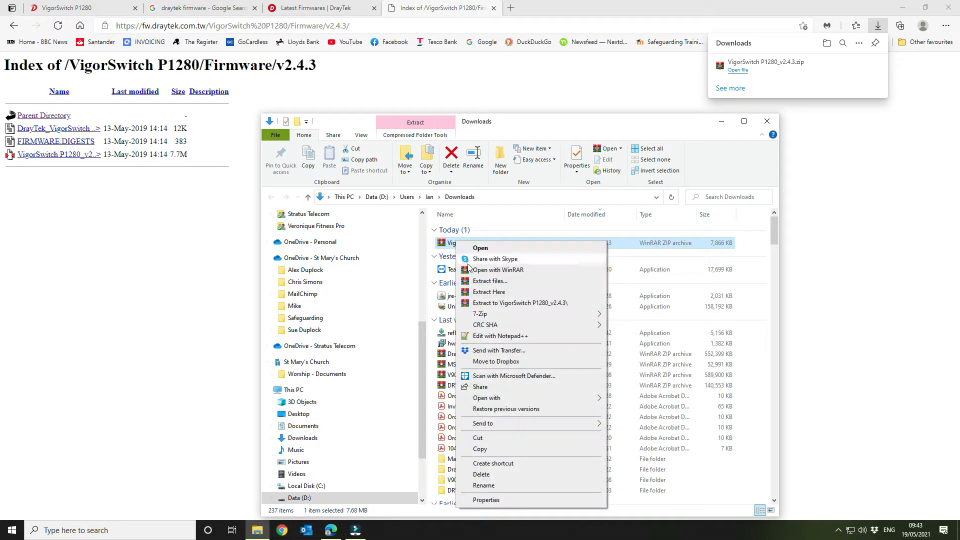
click(486, 292)
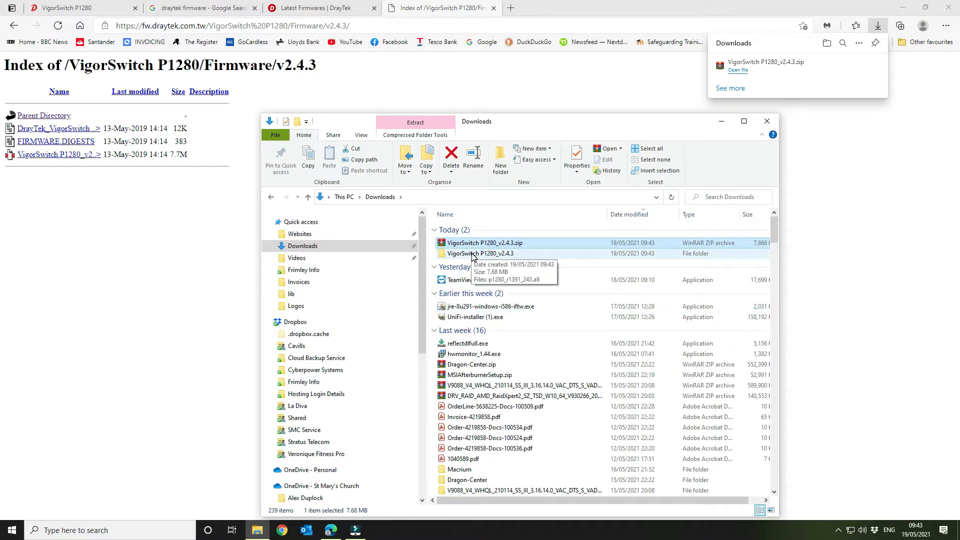
double_click(473, 254)
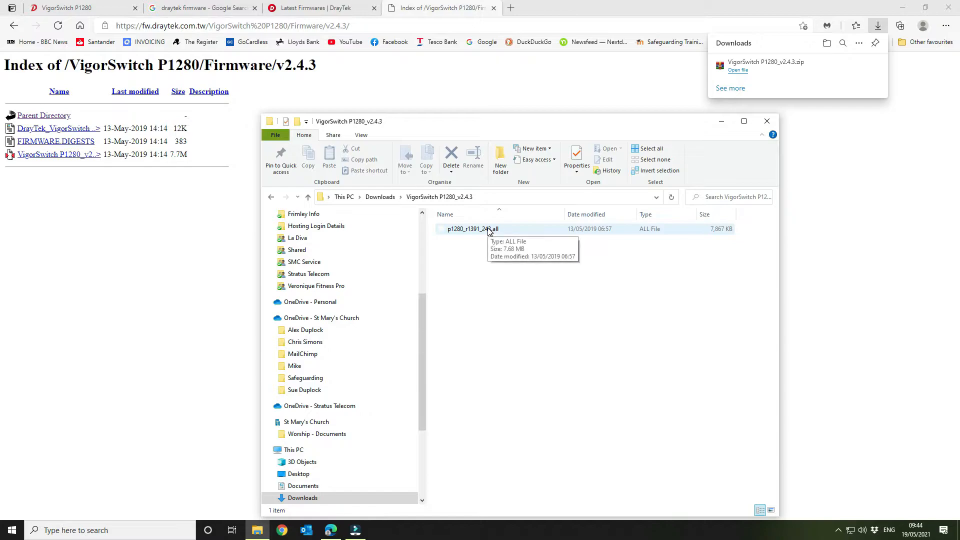
Step: Copy the path of the extracted firmware folder and return to the switch's Upgrade Manager page in Microsoft Edge
click(494, 196)
right_click(438, 198)
click(456, 228)
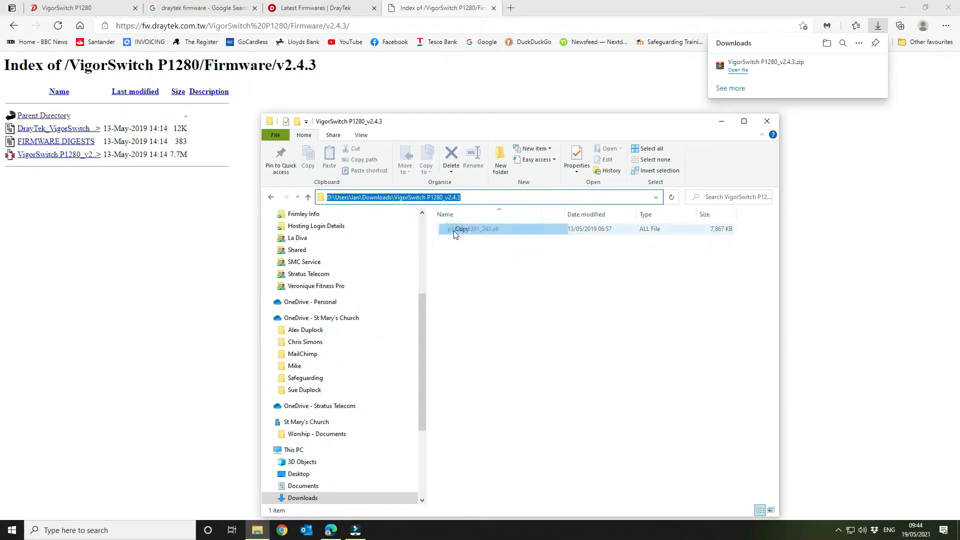
click(331, 530)
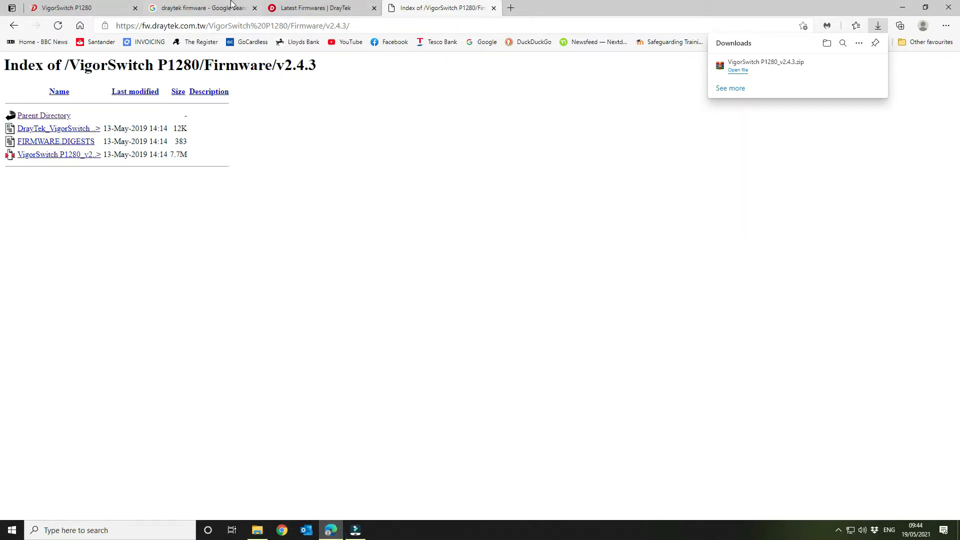
click(322, 7)
click(212, 8)
click(35, 4)
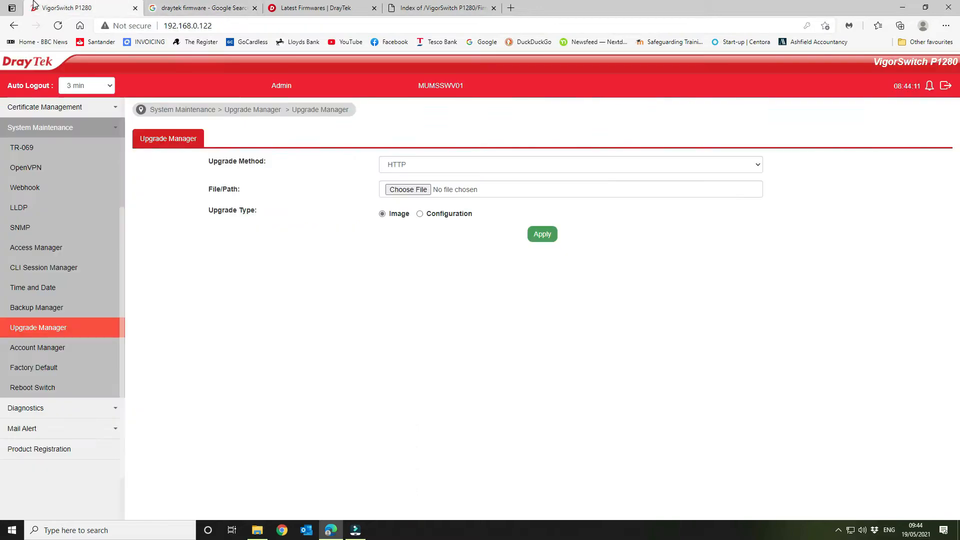
Step: Choose p1280_r1391_243.all as the upgrade file, using the copied path to reach its folder
click(411, 190)
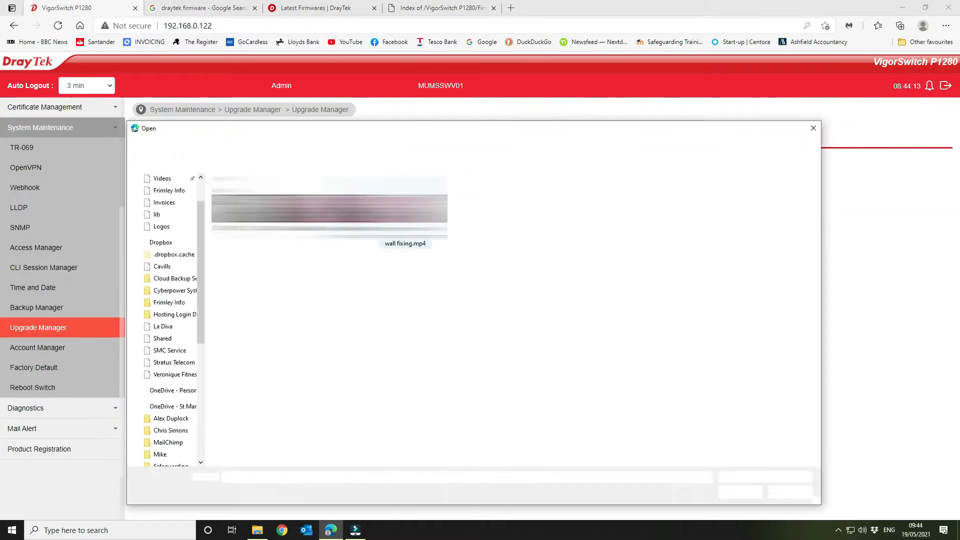
click(377, 146)
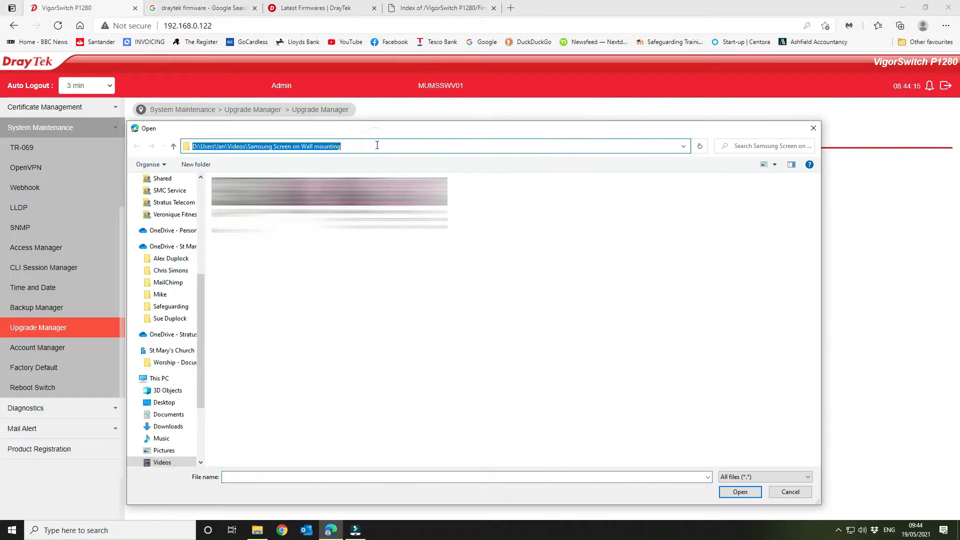
key(ctrl+v)
key(Return)
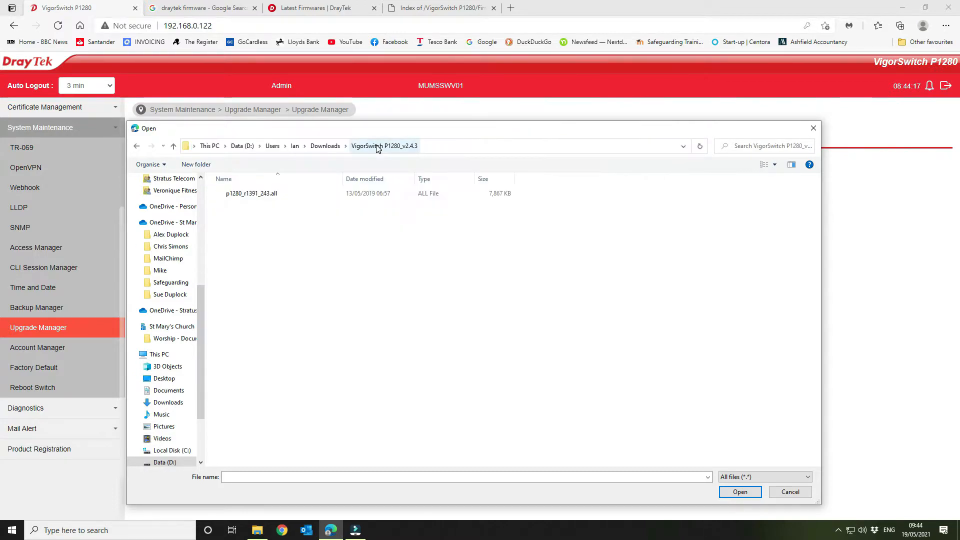
click(253, 193)
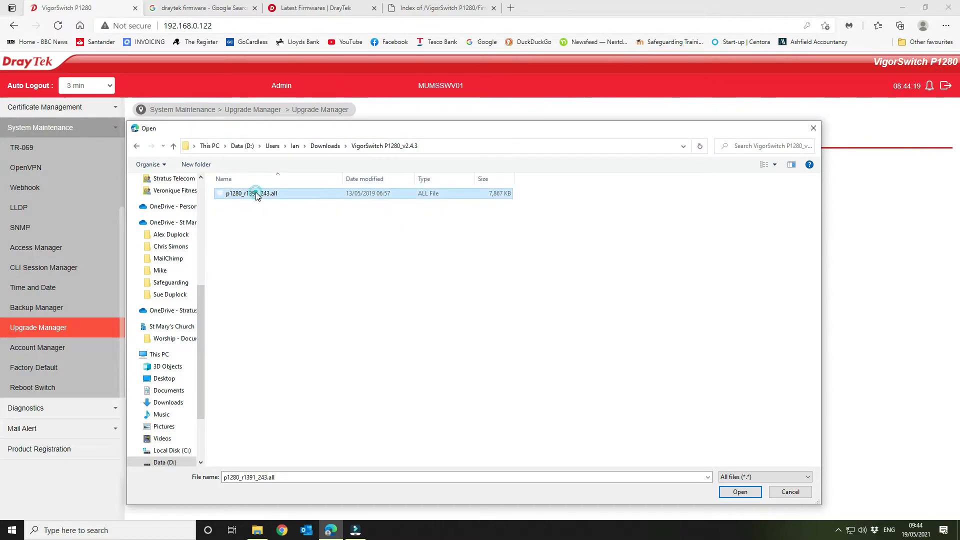
click(740, 492)
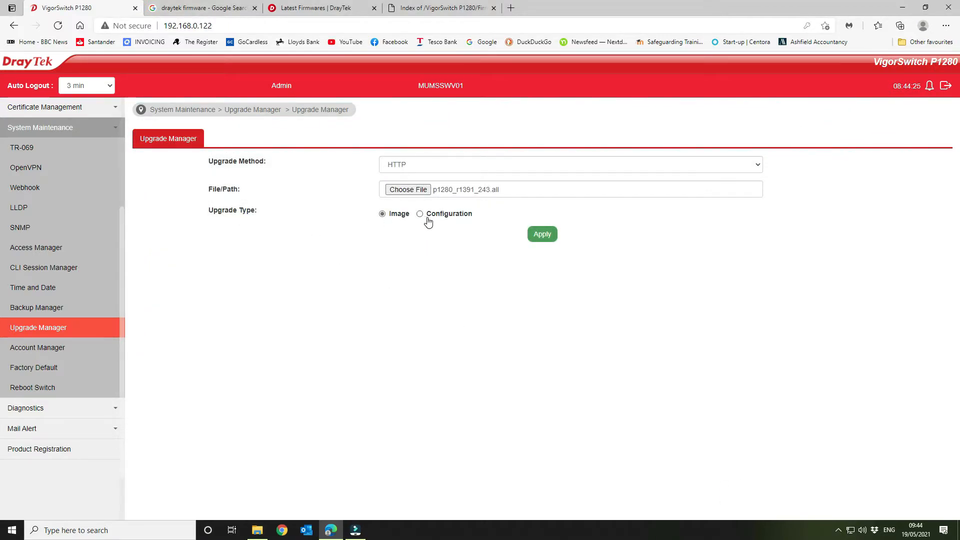
Step: Apply the firmware image upgrade over HTTP, confirm it, and reboot the switch
click(542, 238)
click(456, 353)
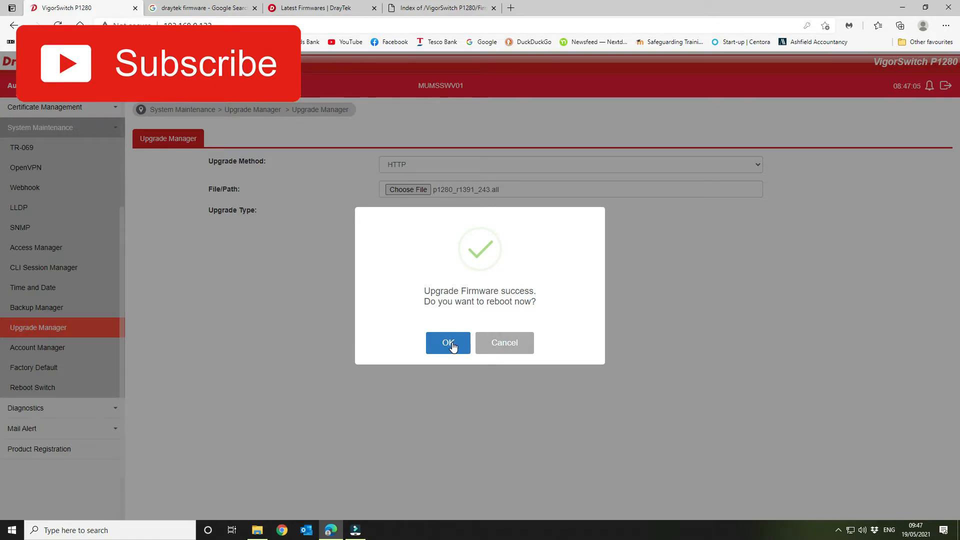
click(452, 345)
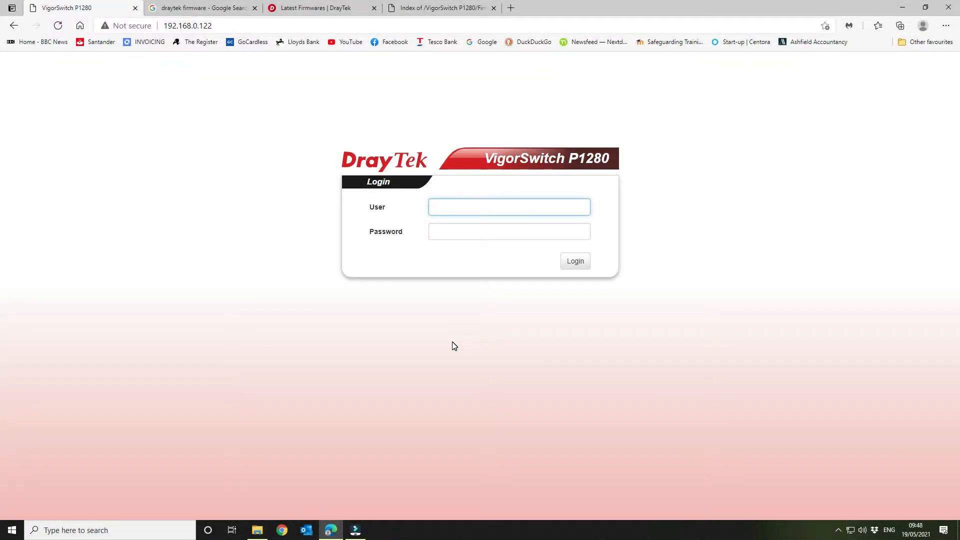
Step: Log back in to the switch as admin with the account password and check the firmware version in the device information
text(admin)
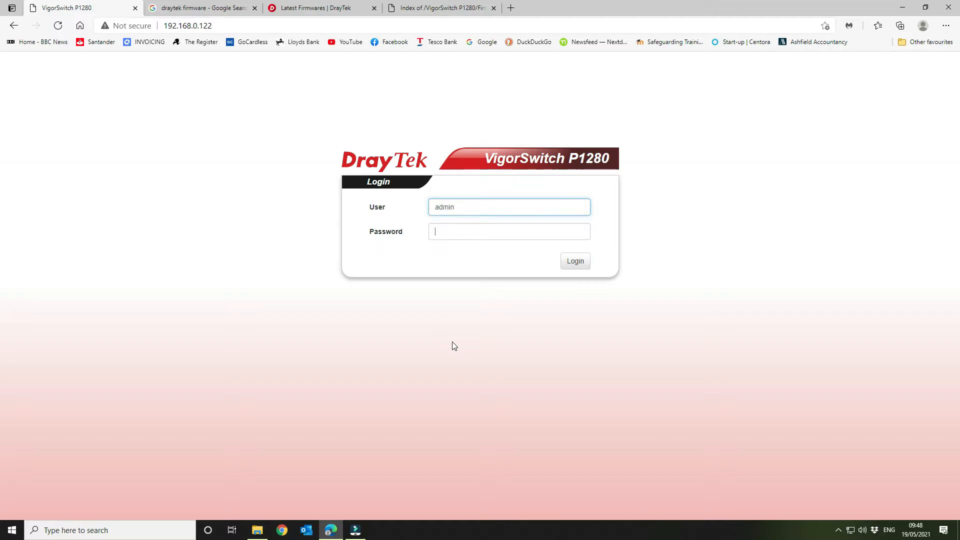
key(Tab)
text(**)
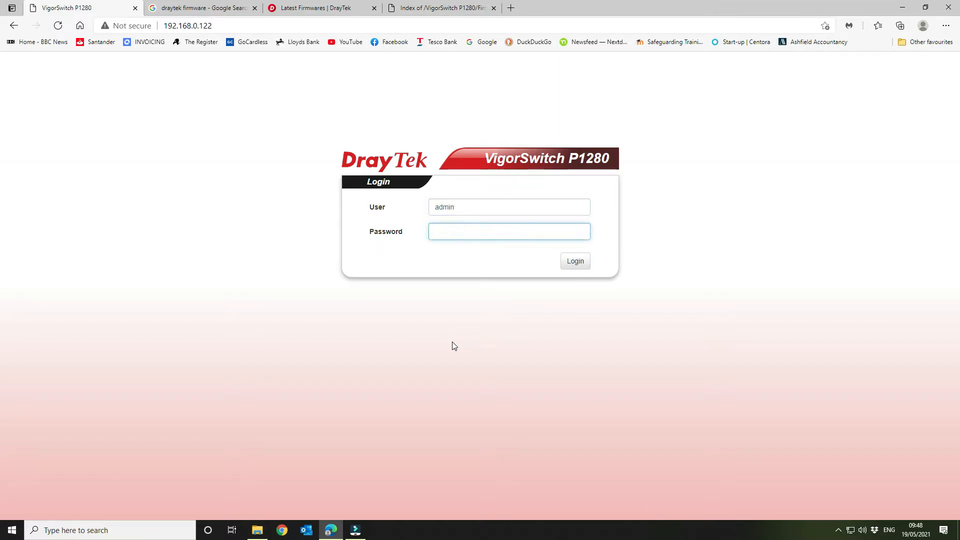
text(**********)
key(Return)
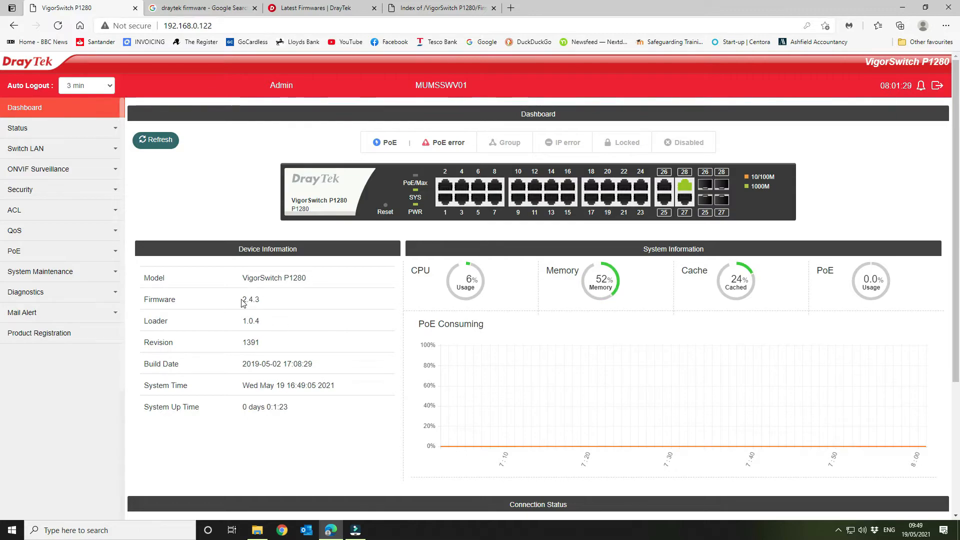
drag(241, 299, 278, 307)
click(278, 307)
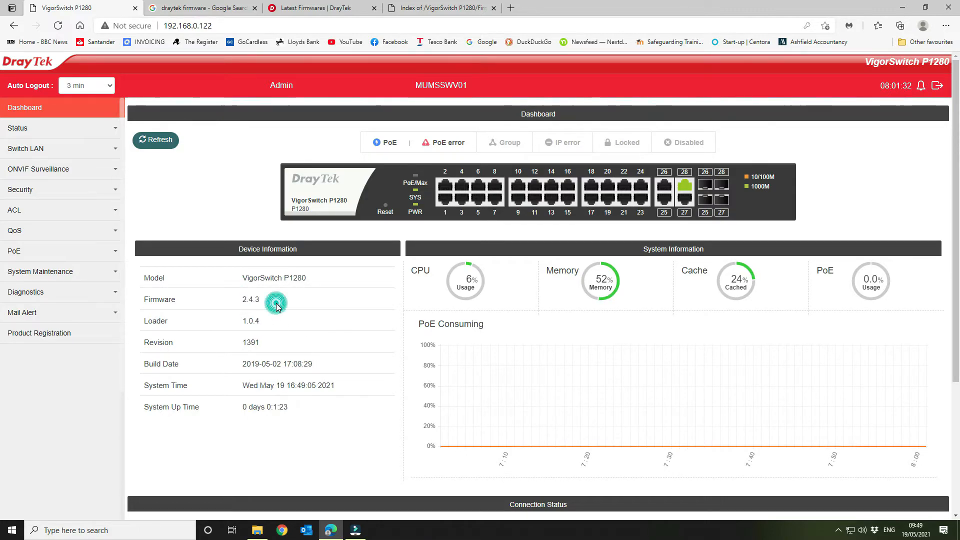
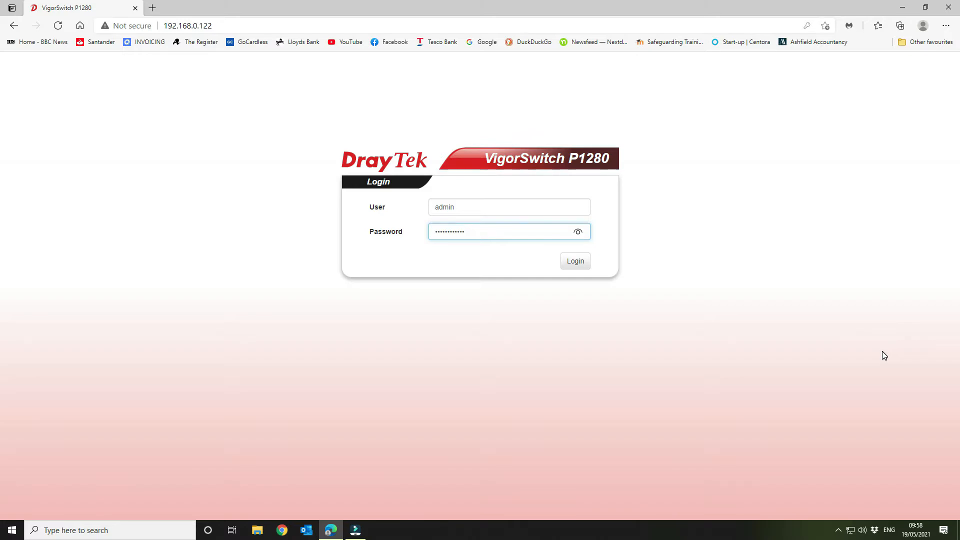
Step: Submit the filled-in switch login, examine the settings of port GE24 from the dashboard, and cancel its edit dialog
key(Return)
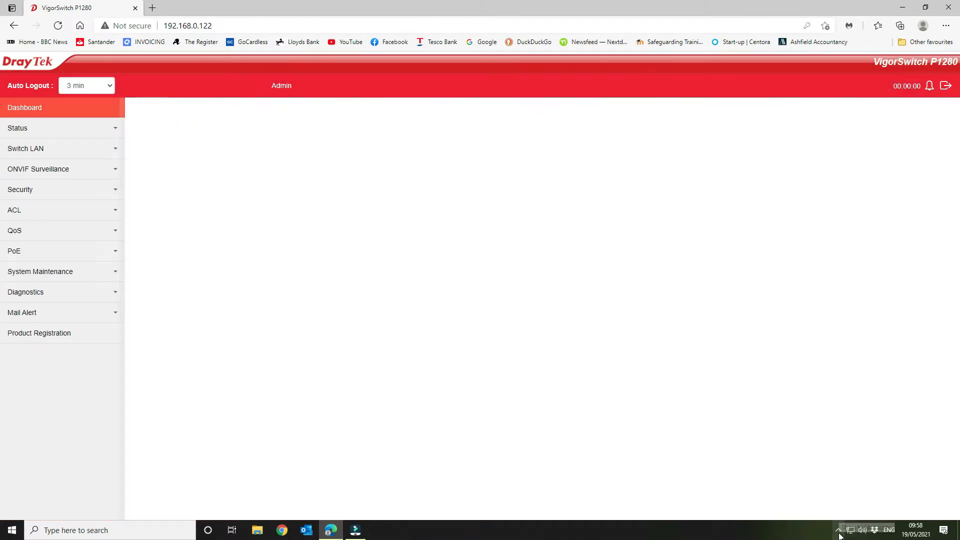
click(841, 535)
click(840, 535)
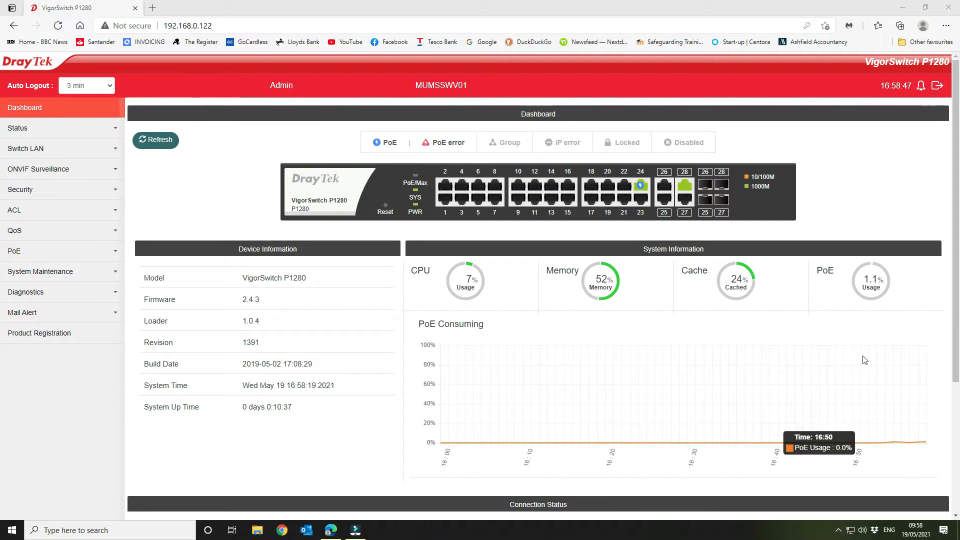
click(641, 184)
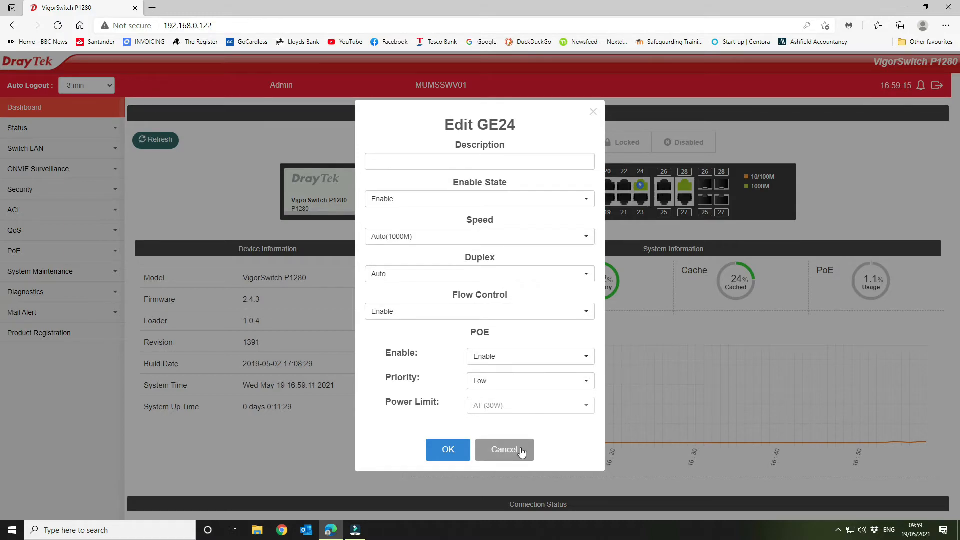
click(504, 450)
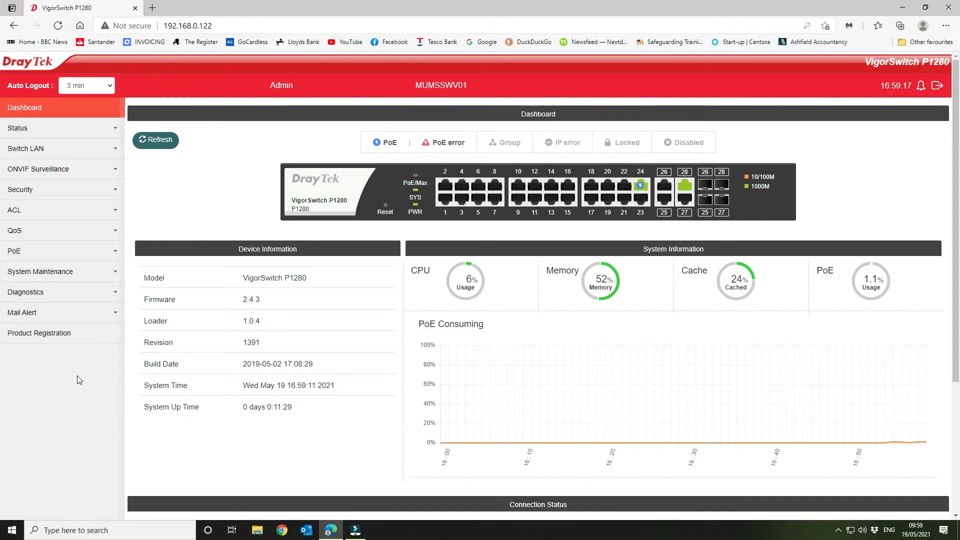
click(35, 274)
scroll(103, 380, down, 2)
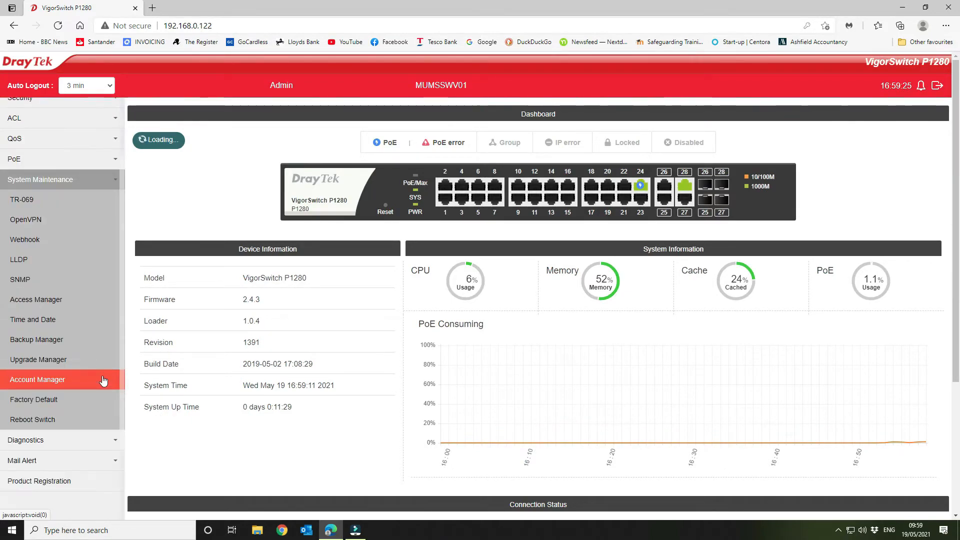
click(75, 445)
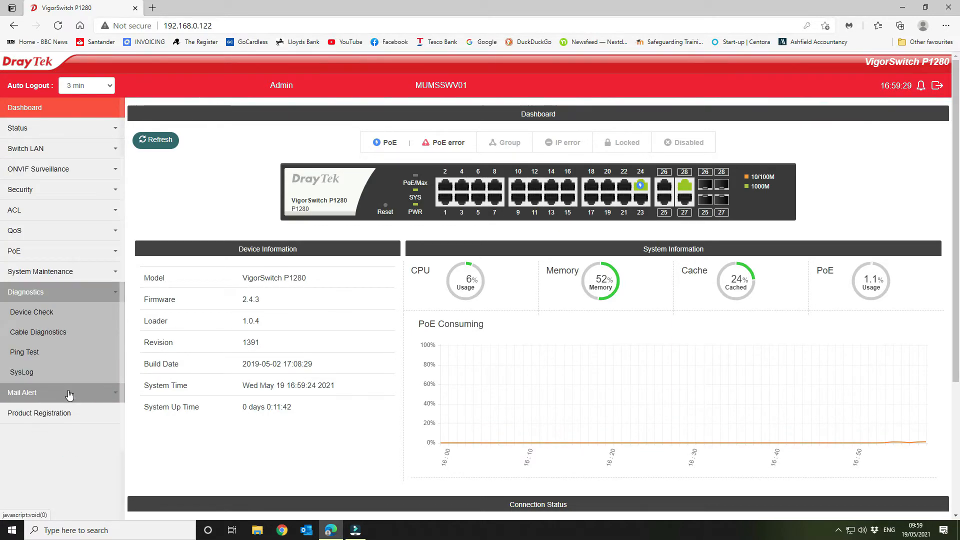
Step: View the PoE properties and examine the PoE status page, including the per-port power table down to GE24
click(58, 250)
click(55, 271)
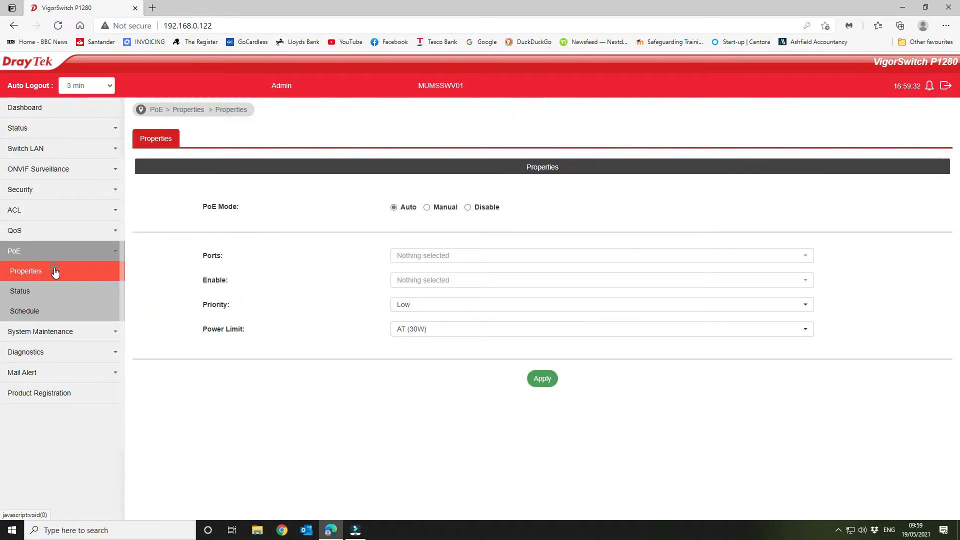
click(48, 293)
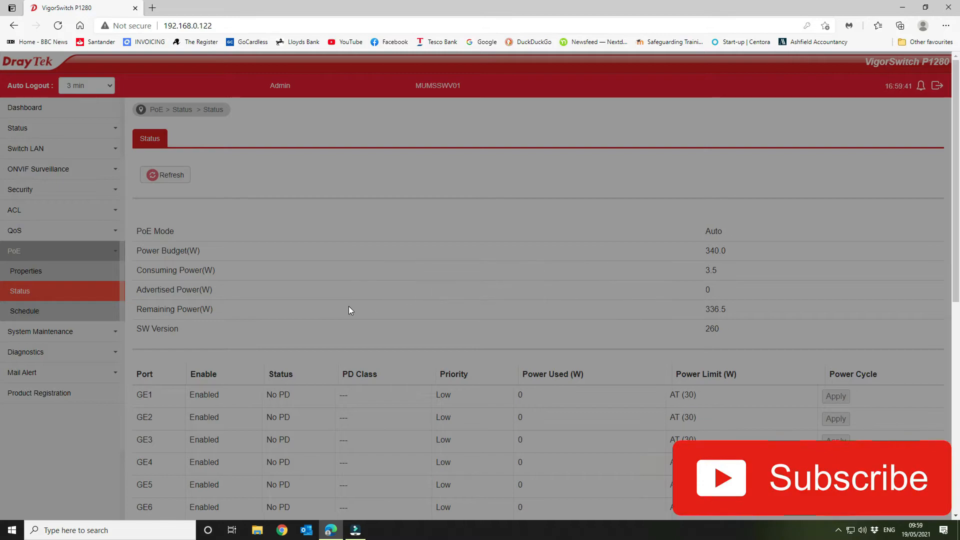
scroll(389, 320, down, 7)
scroll(391, 324, down, 1)
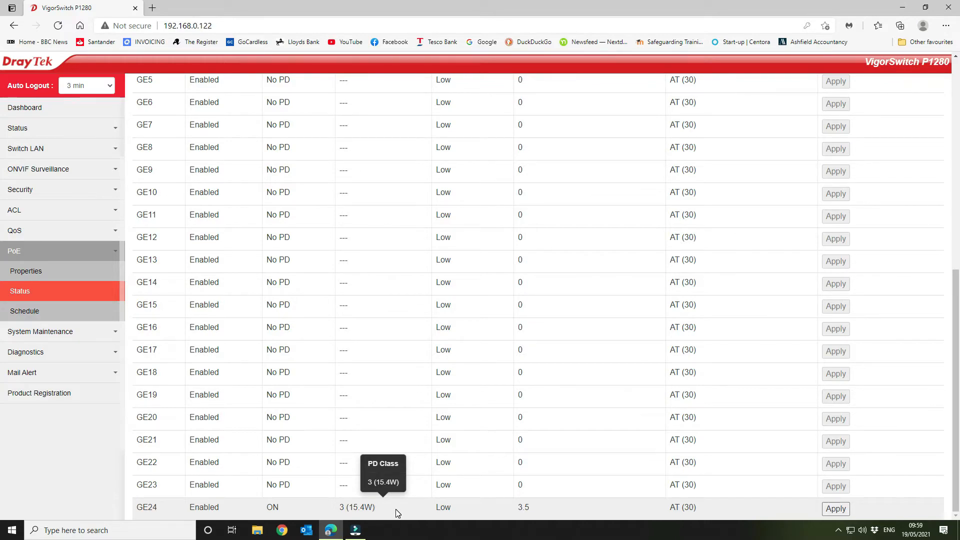
scroll(594, 499, up, 8)
scroll(594, 501, down, 5)
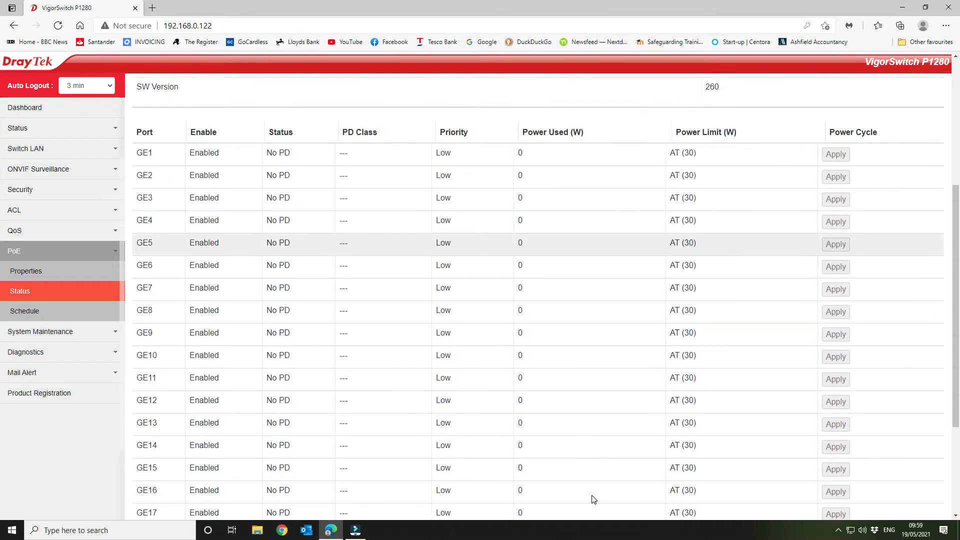
scroll(594, 500, down, 3)
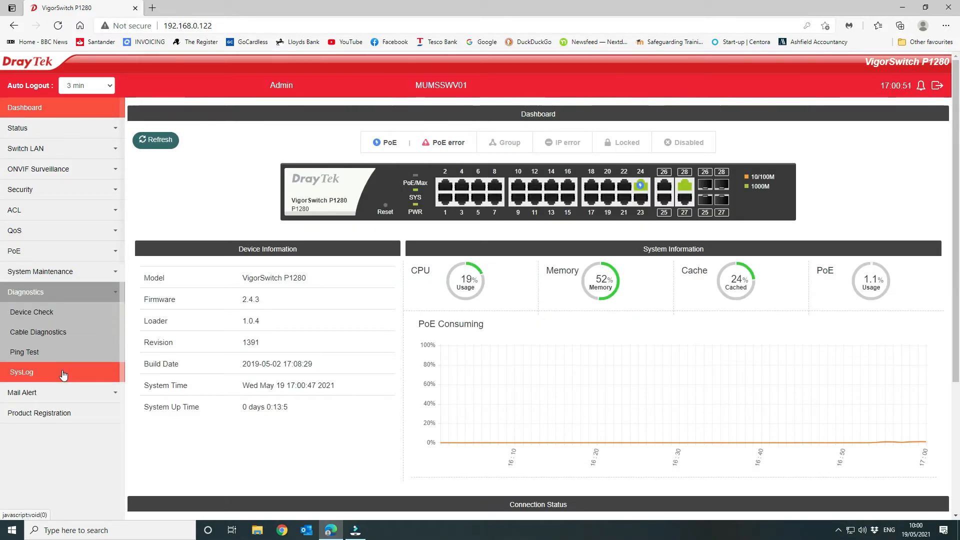
Step: Show the SysLog Explorer under Diagnostics and examine the switch's logged messages
click(63, 373)
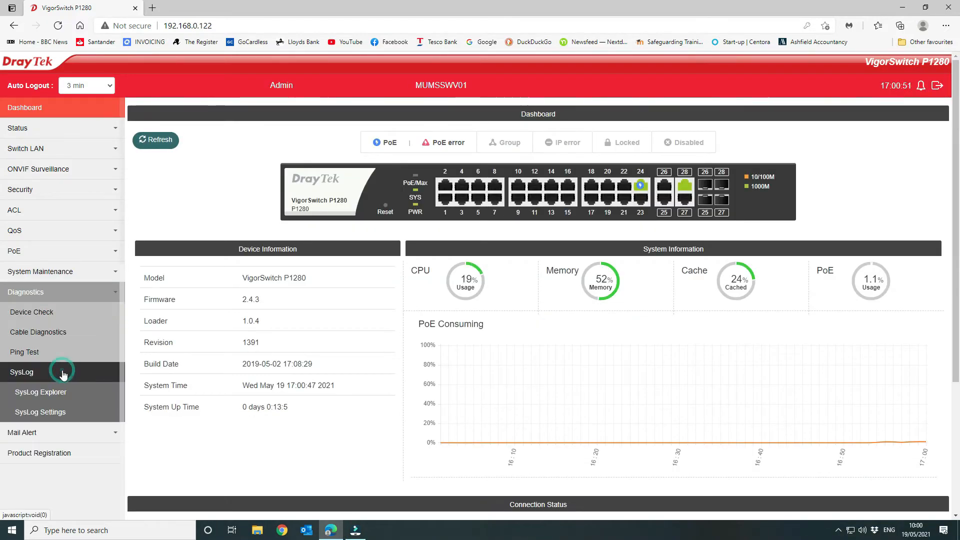
click(63, 392)
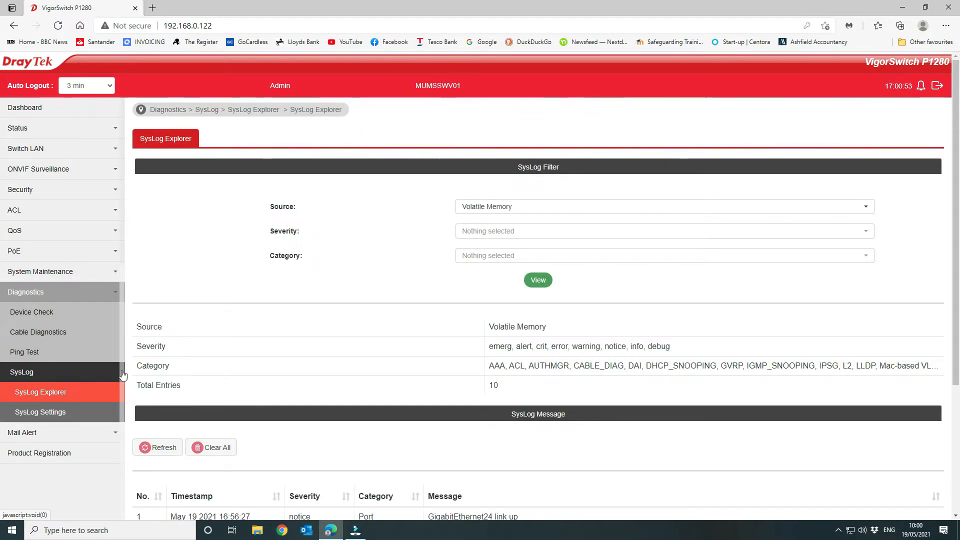
scroll(380, 330, down, 3)
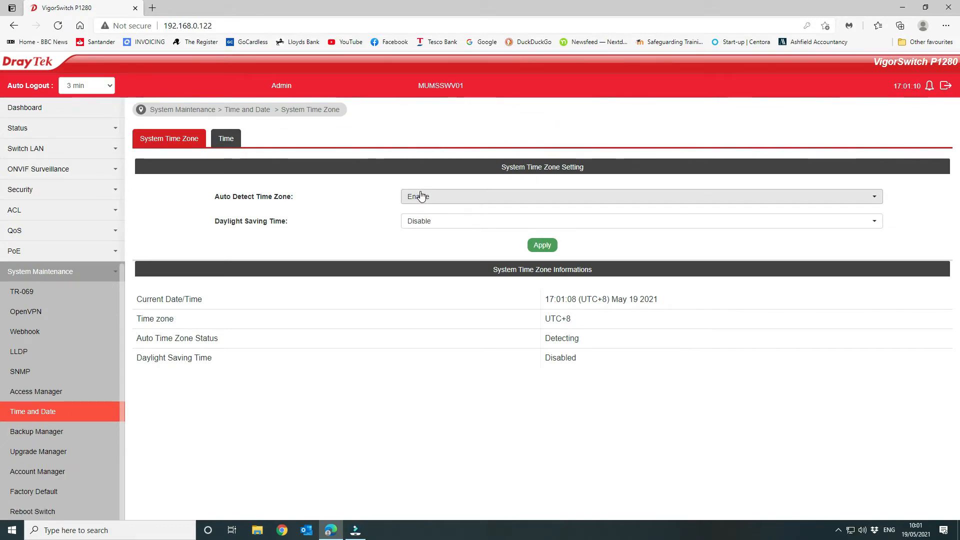
Step: Set Daylight Saving Time to European in the switch's system time zone settings, apply it, and acknowledge the confirmation
click(449, 225)
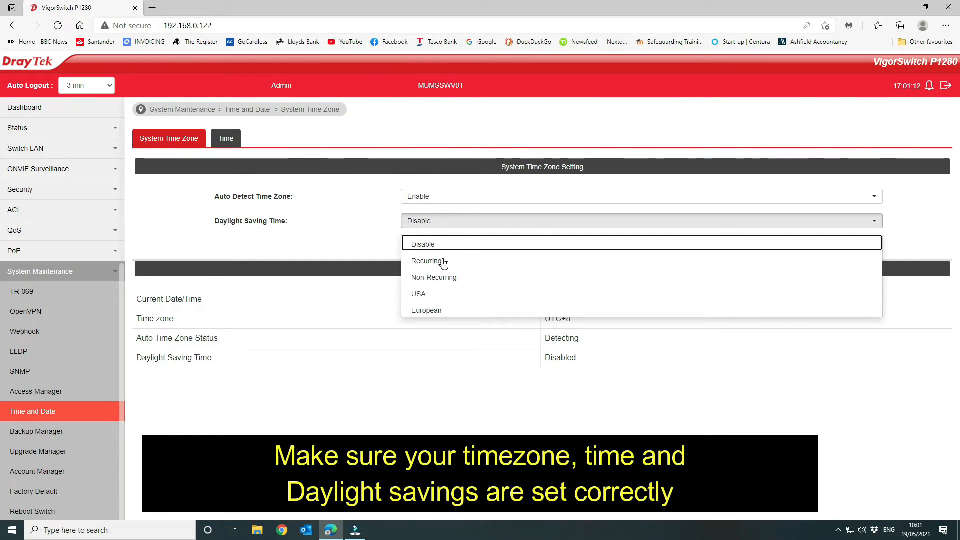
click(444, 312)
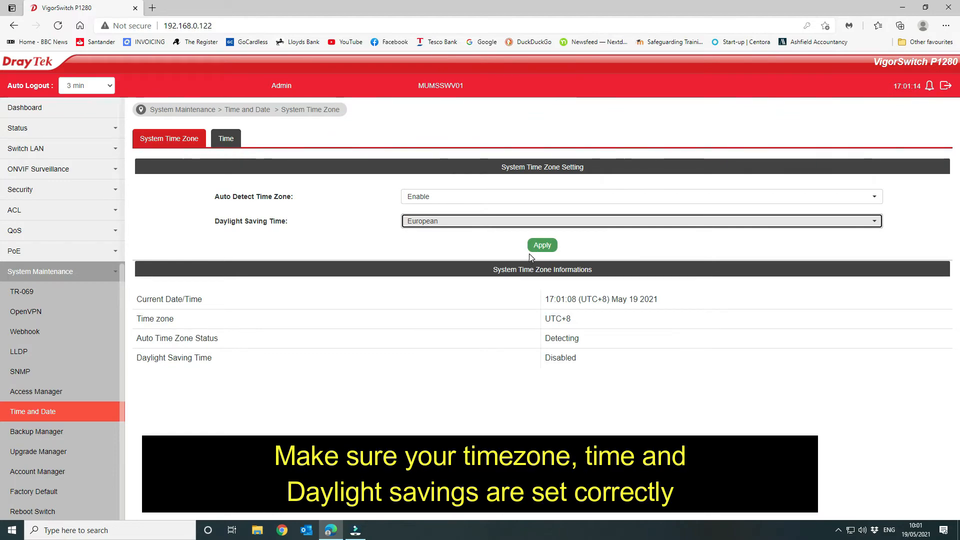
click(541, 246)
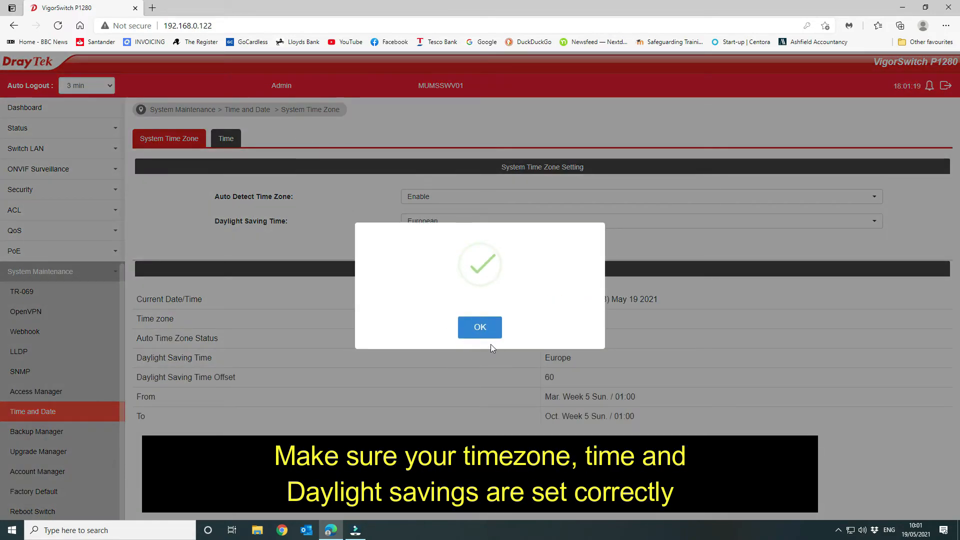
click(489, 329)
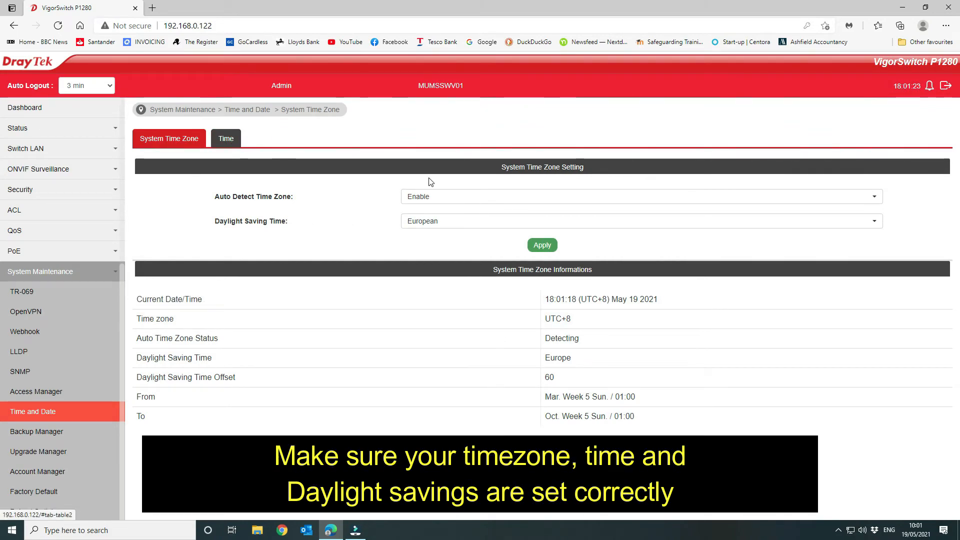
Step: Disable Auto Detect Time Zone, set the time zone to (UTC) Greenwich Mean Time : Dublin, Edinburgh, Lisbon, London, and apply the settings
click(466, 196)
click(448, 234)
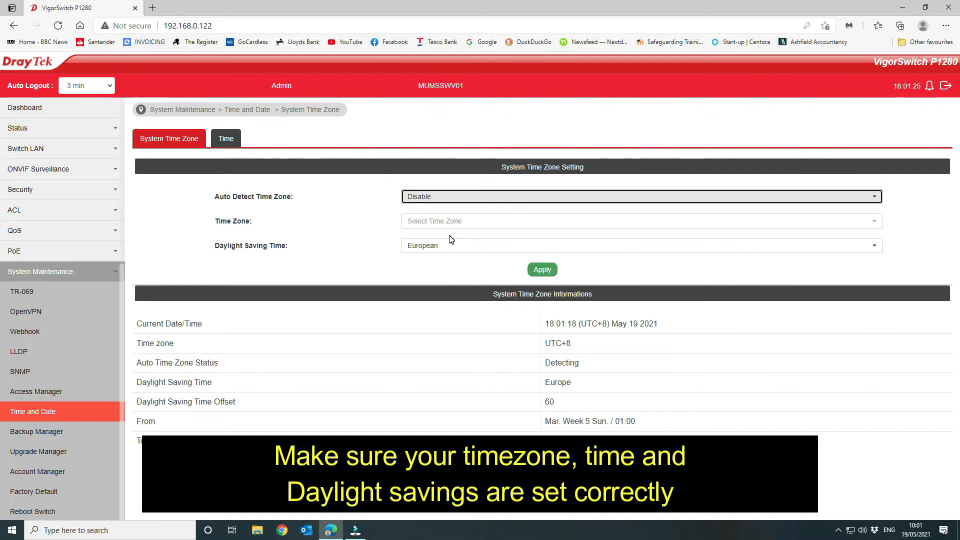
click(450, 221)
scroll(521, 375, down, 10)
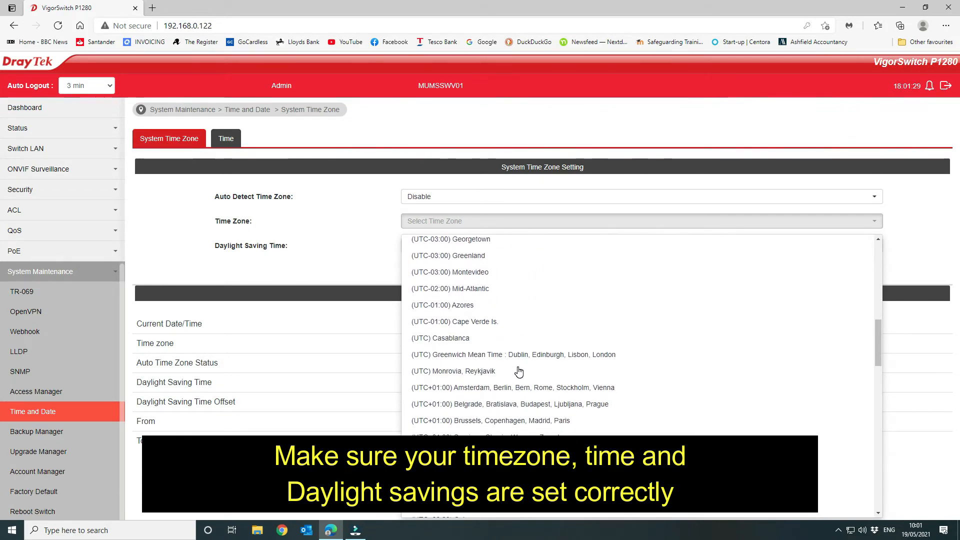
click(521, 356)
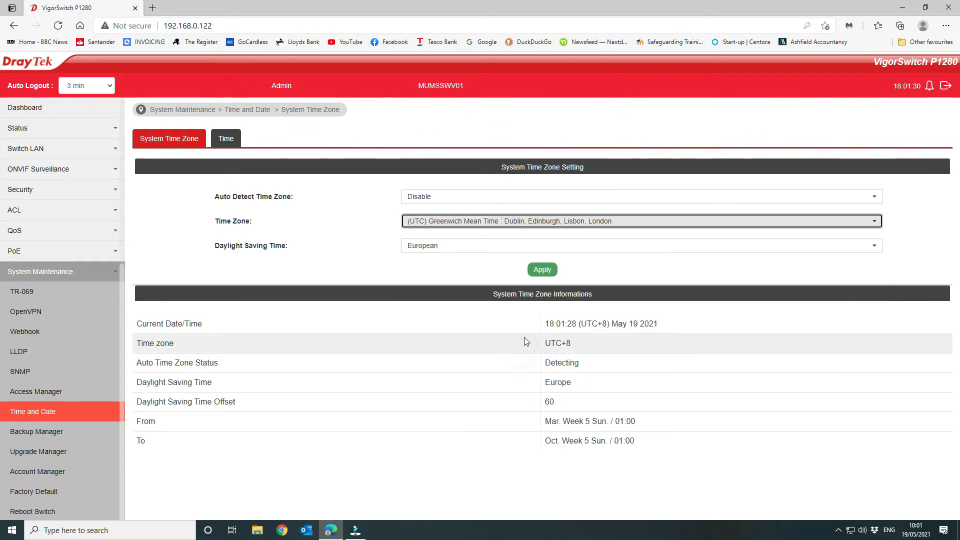
click(548, 270)
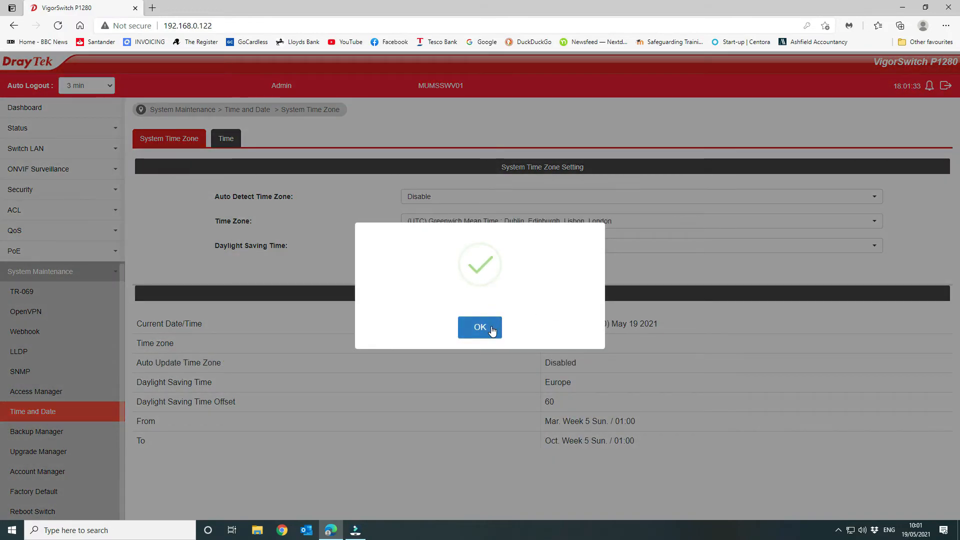
click(490, 328)
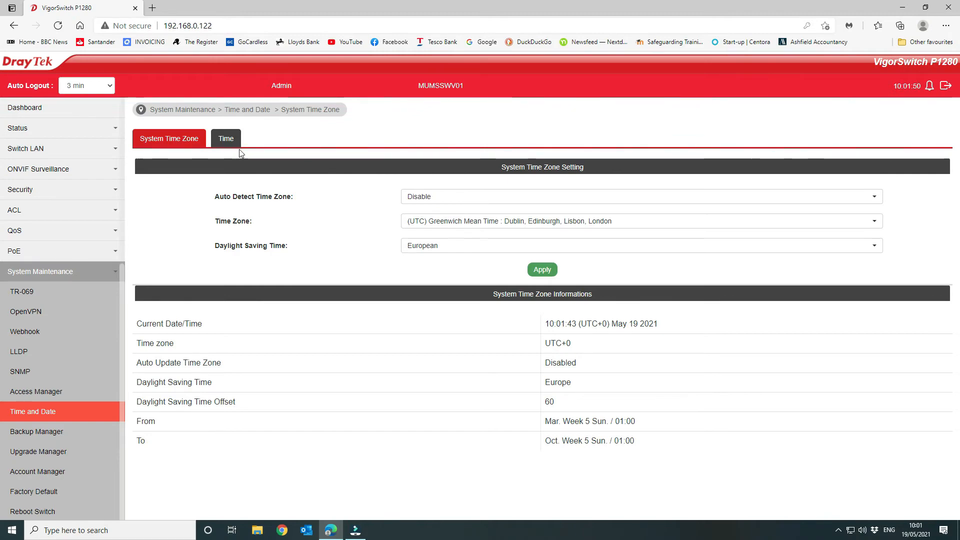
Step: Check the switch's manual time and SNTP server settings, and return to the system time zone settings
click(224, 135)
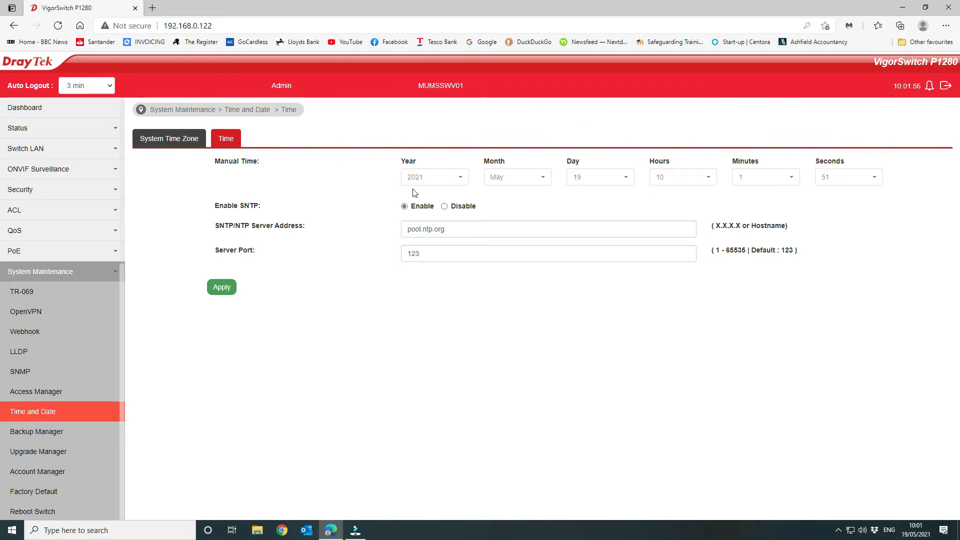
click(194, 142)
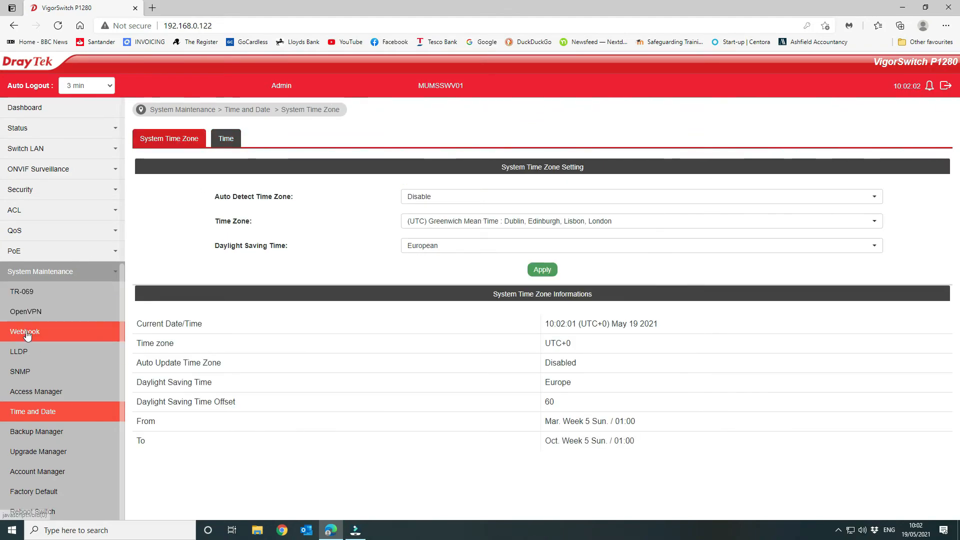
scroll(59, 366, down, 5)
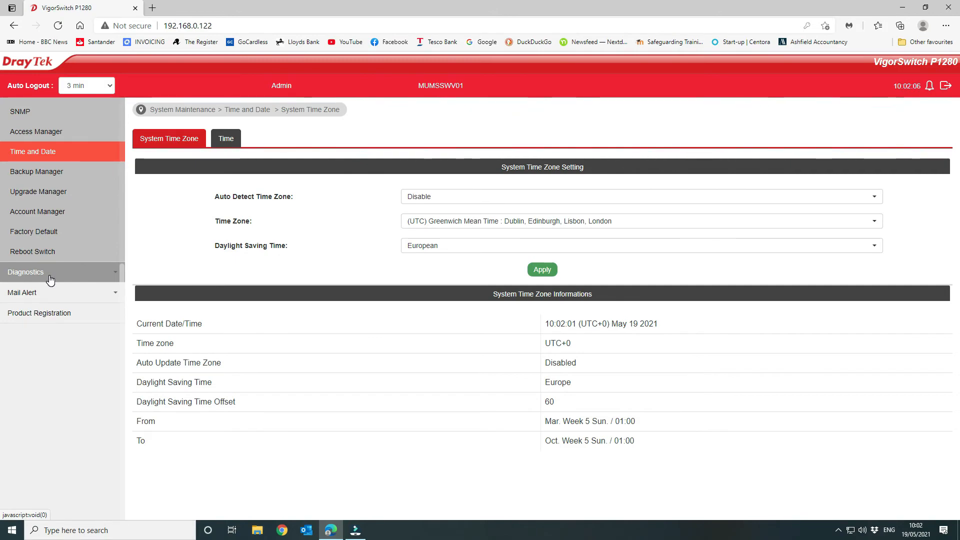
scroll(55, 145, up, 5)
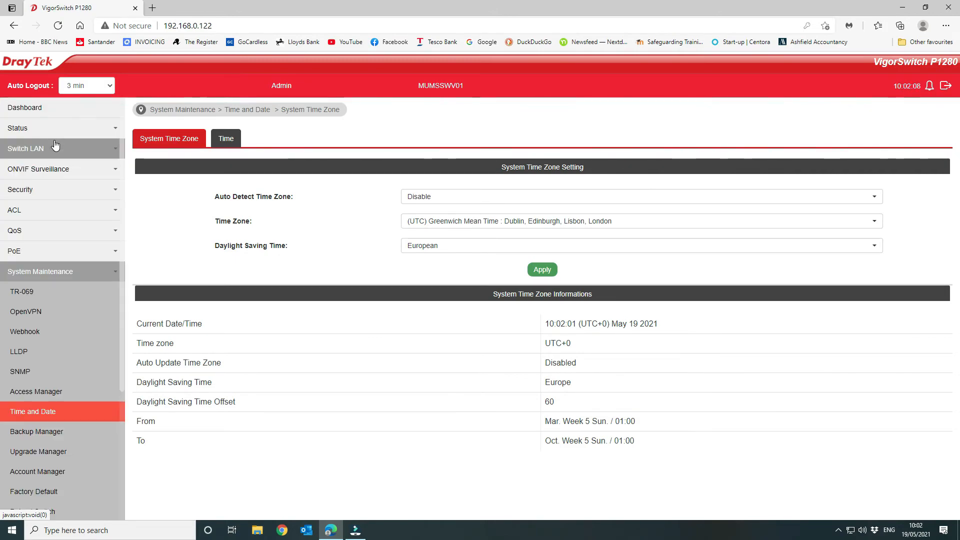
Step: Return to the dashboard and examine the device information, PoE consumption graph and connection status
click(24, 108)
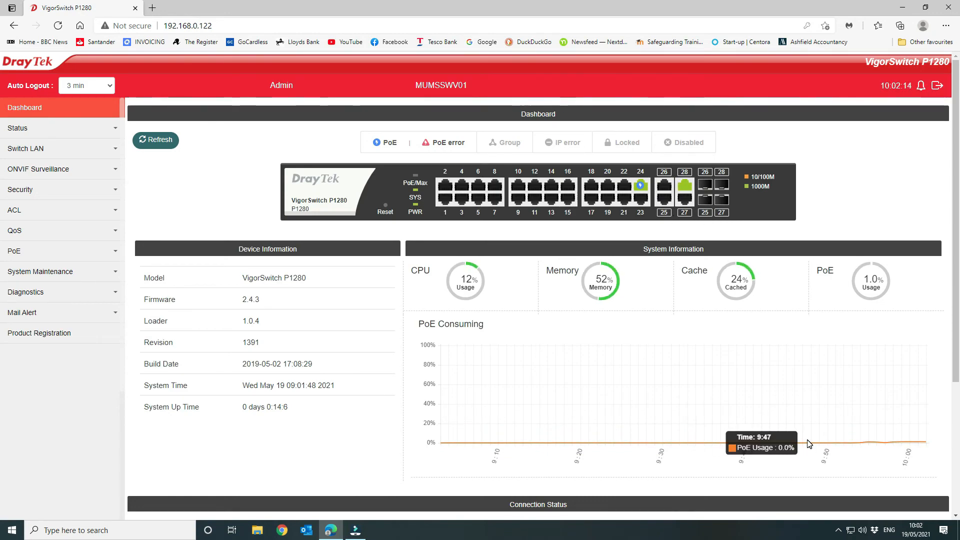
scroll(756, 397, down, 4)
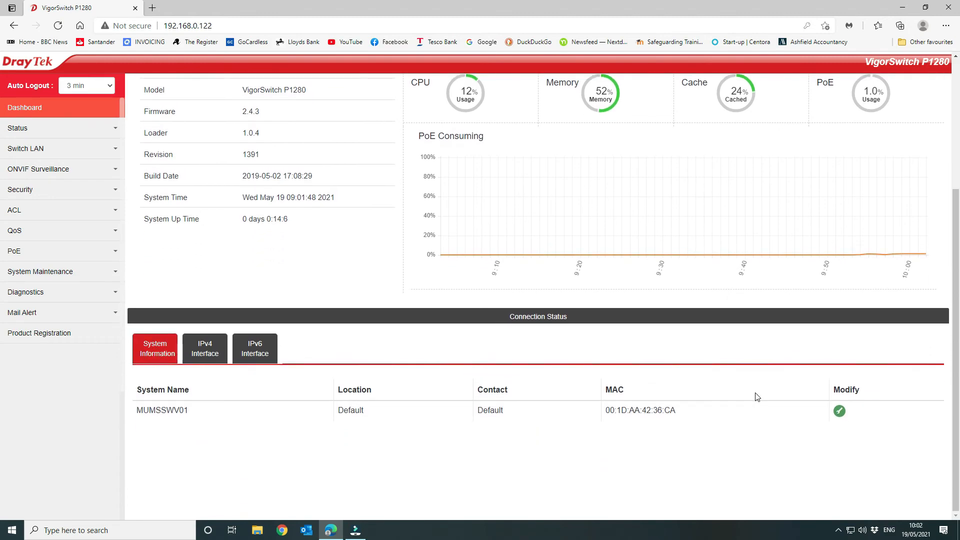
scroll(756, 396, up, 4)
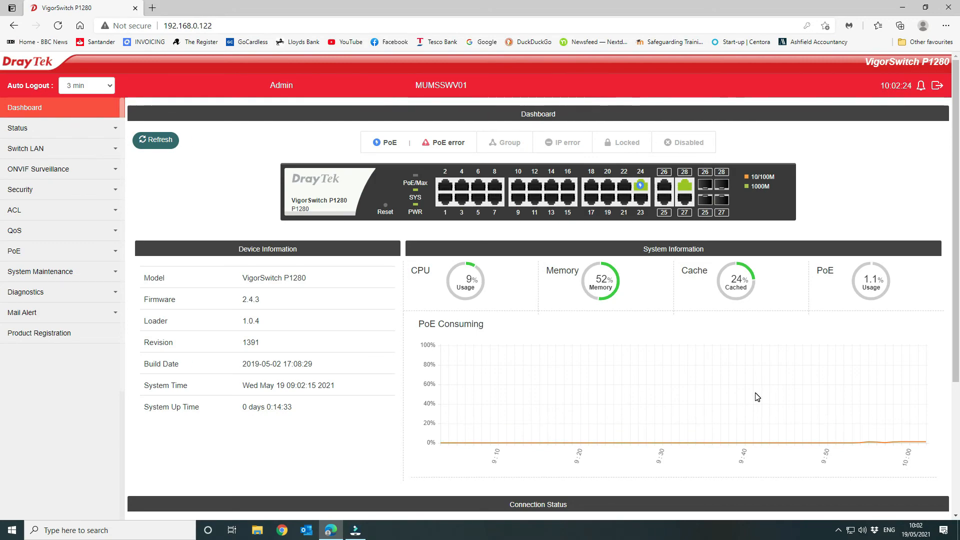
mouse_move(757, 396)
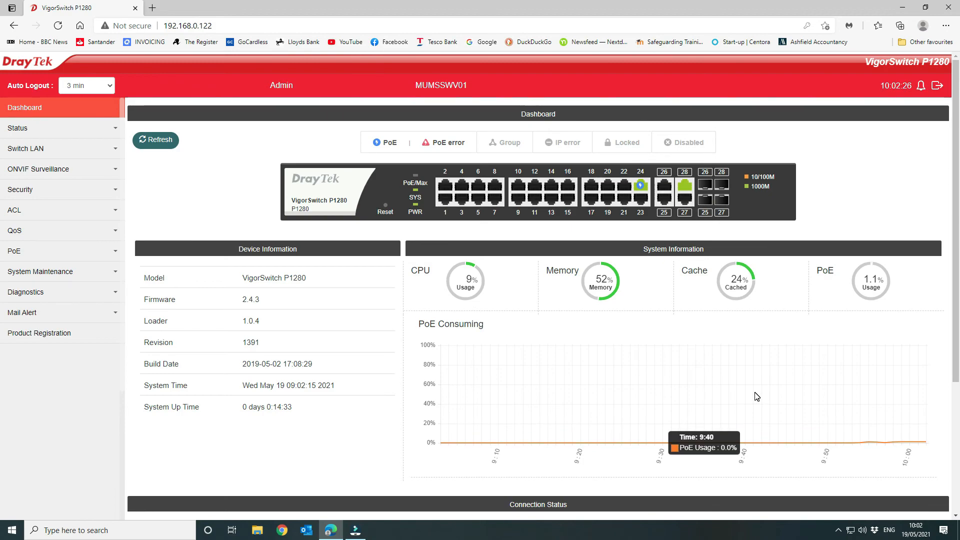